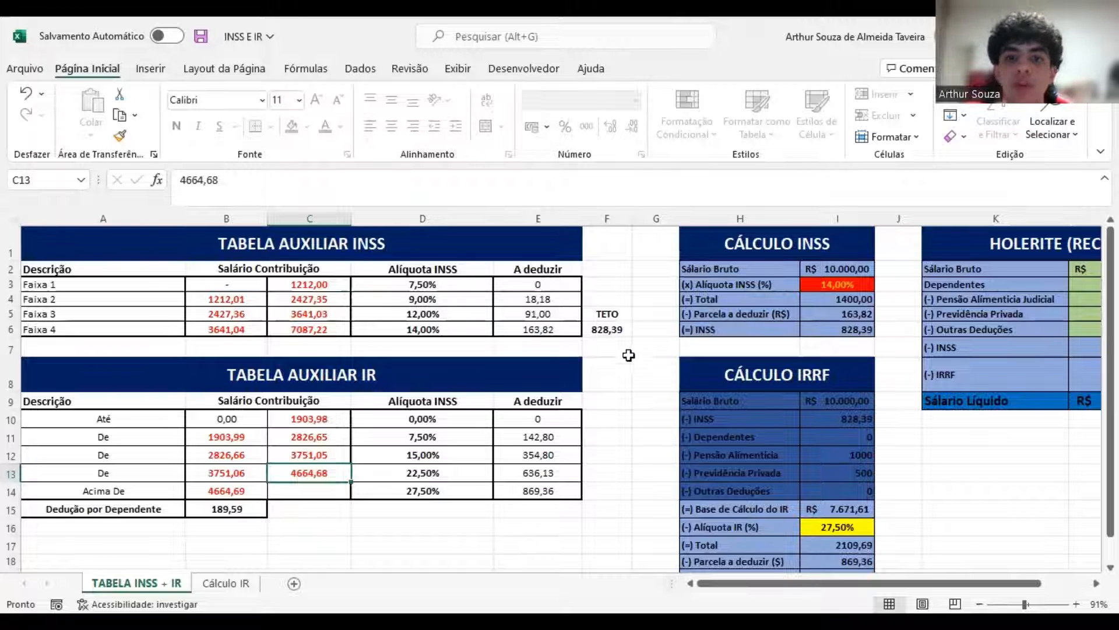
Step: Examine the INSS ceiling formula and the first two brackets of the auxiliary IR table, including their limits, rates and deductible amounts
click(590, 327)
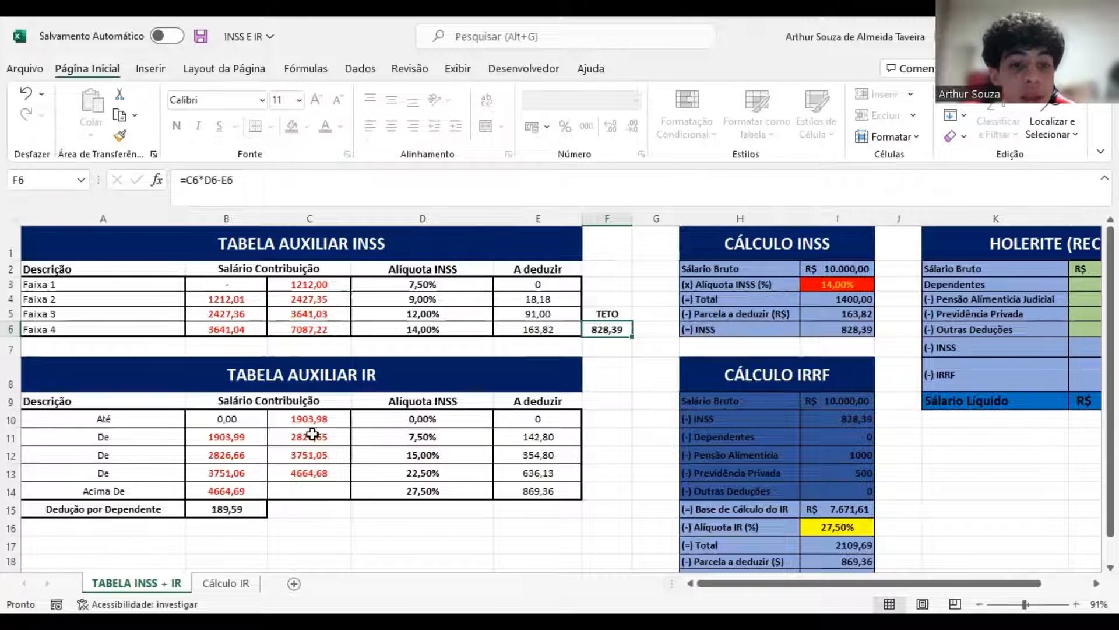
click(233, 452)
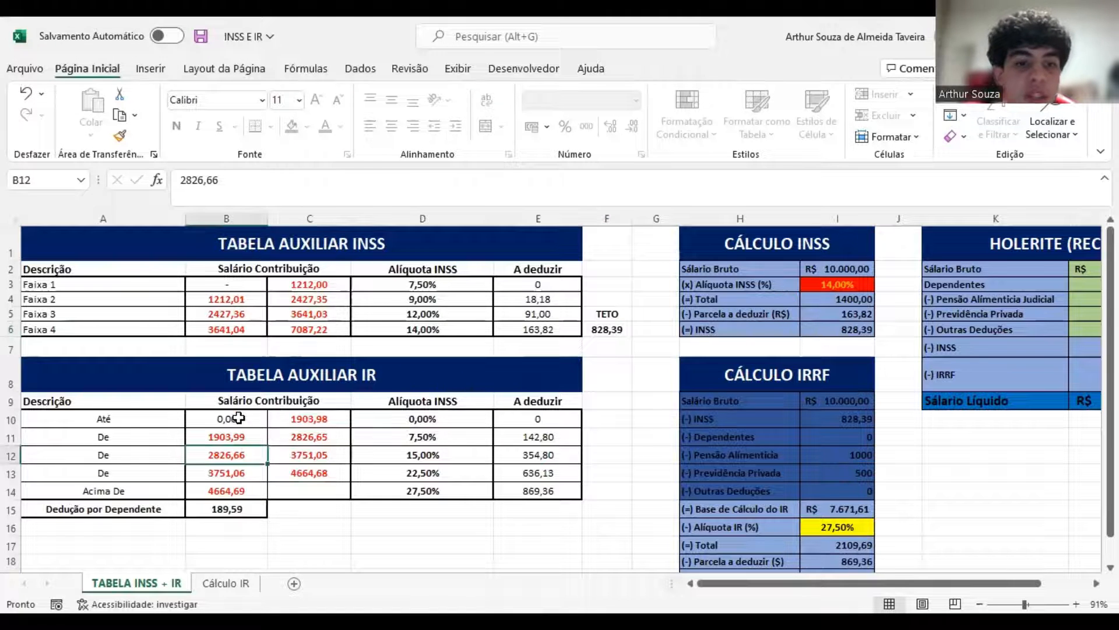
click(238, 418)
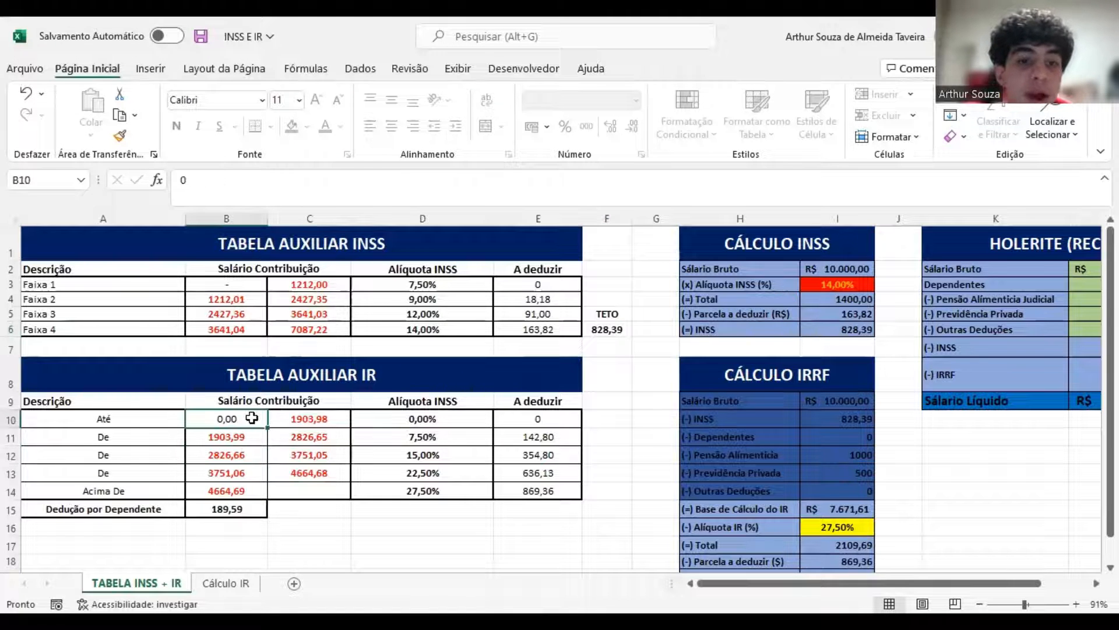
click(286, 419)
click(462, 399)
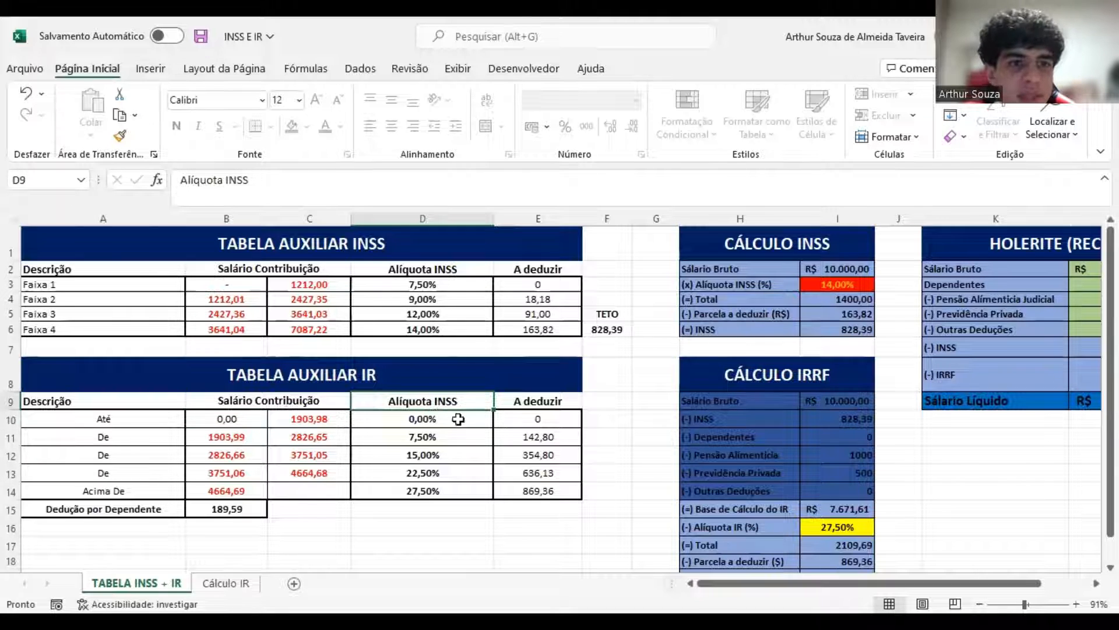
click(376, 417)
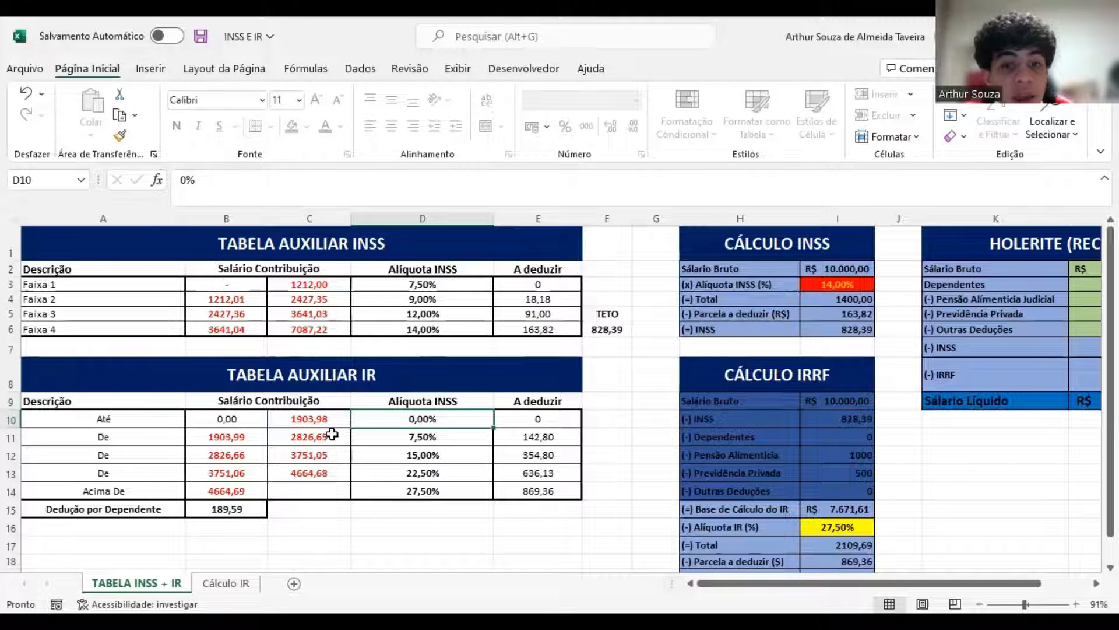
click(570, 422)
click(365, 435)
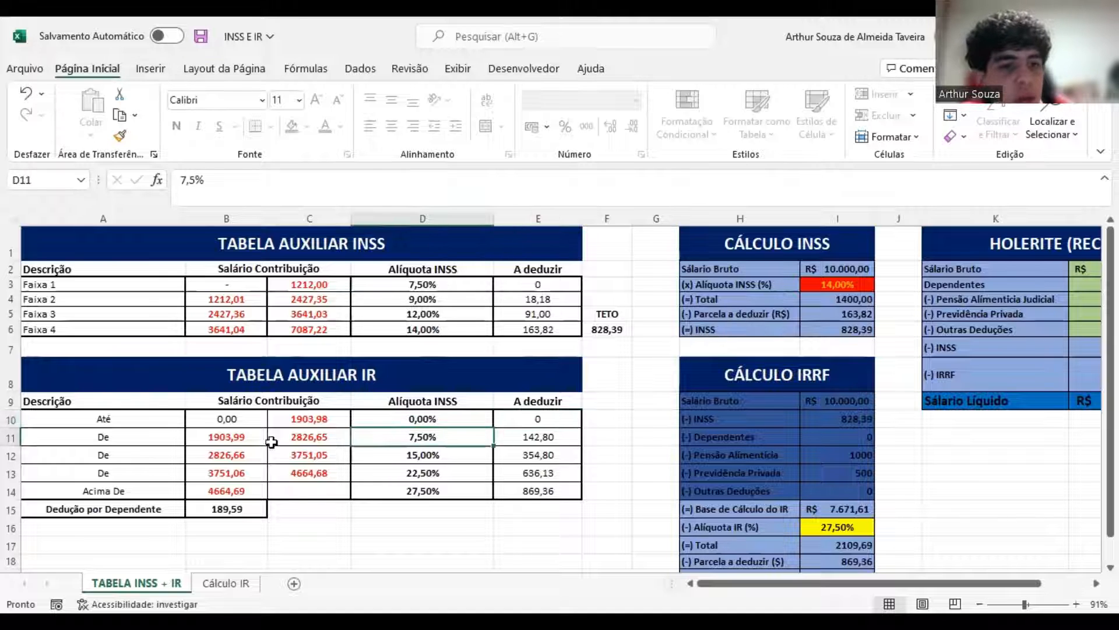
click(232, 431)
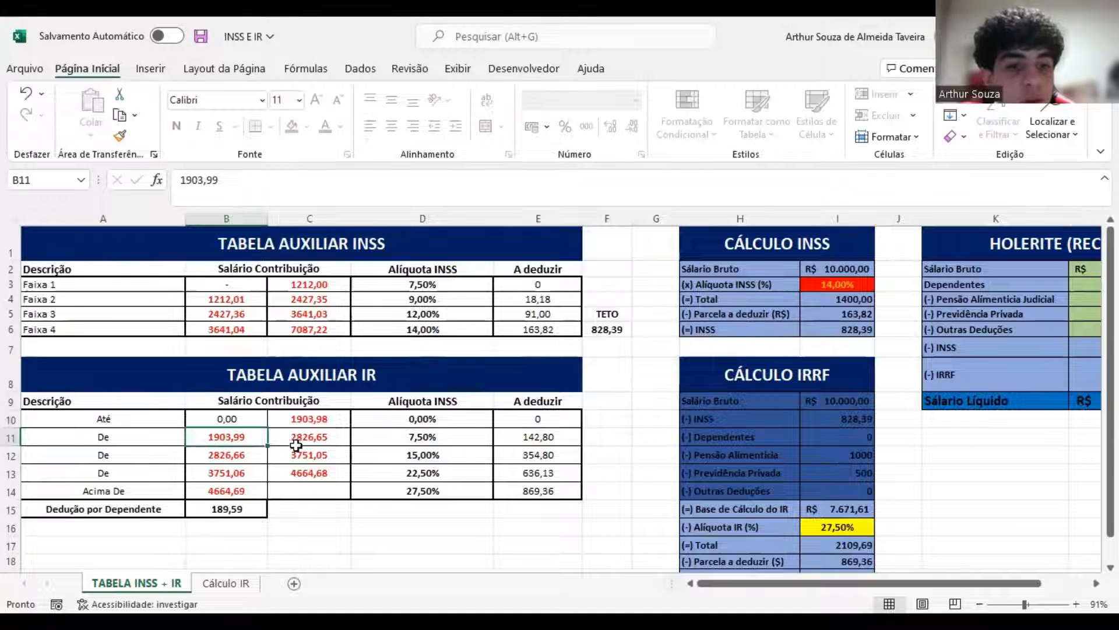
click(330, 438)
click(437, 443)
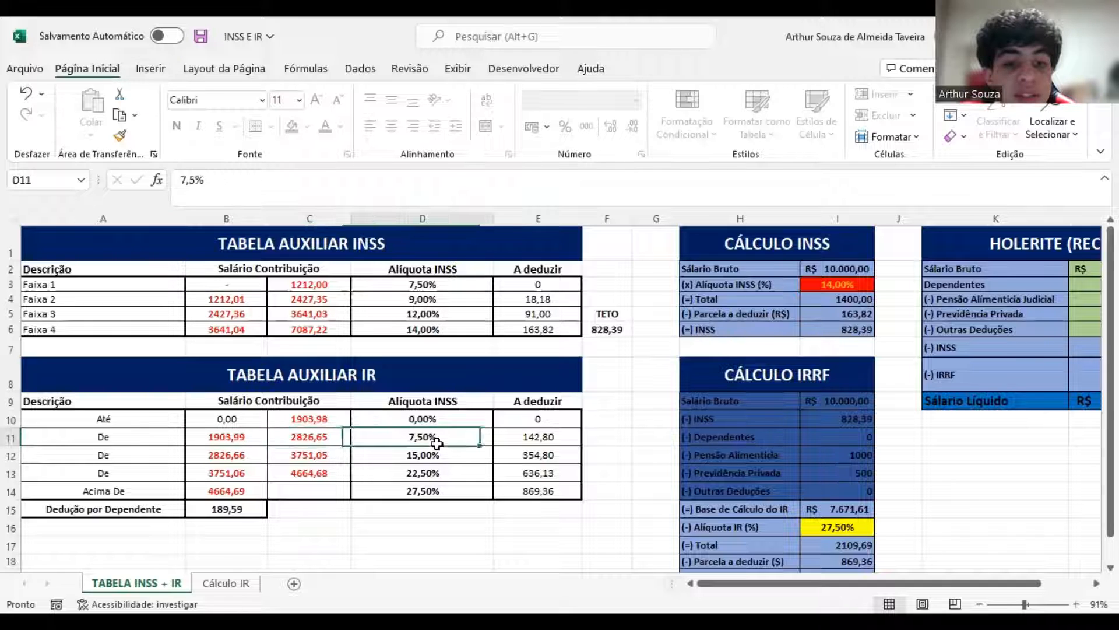
click(524, 439)
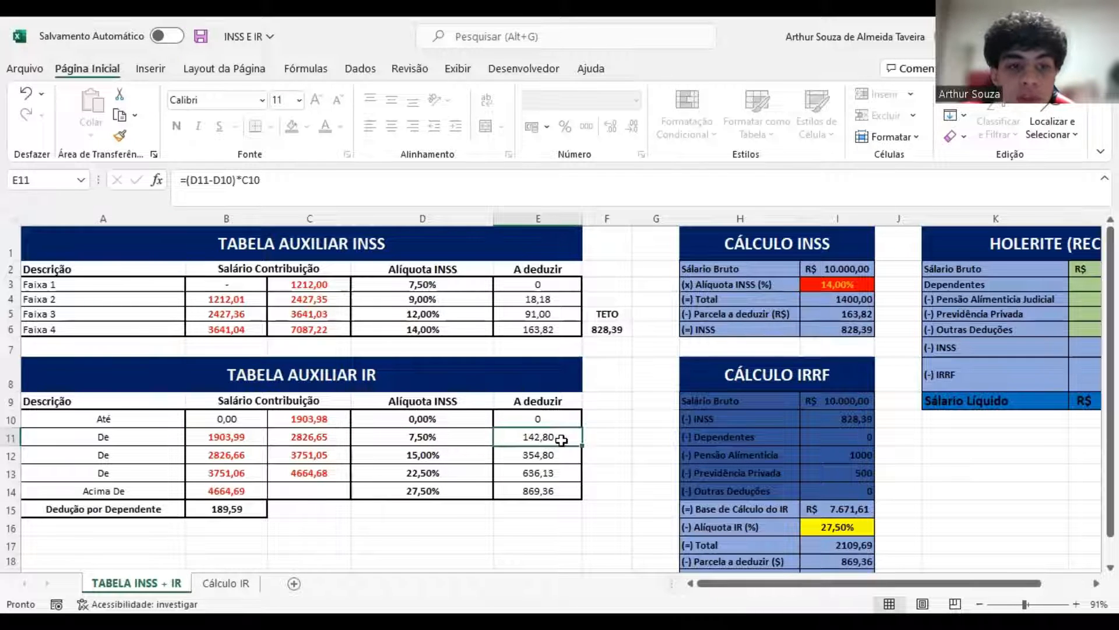
Step: Examine the upper three brackets of the auxiliary IR table, checking their salary limits, rates and deduction formulas
click(242, 460)
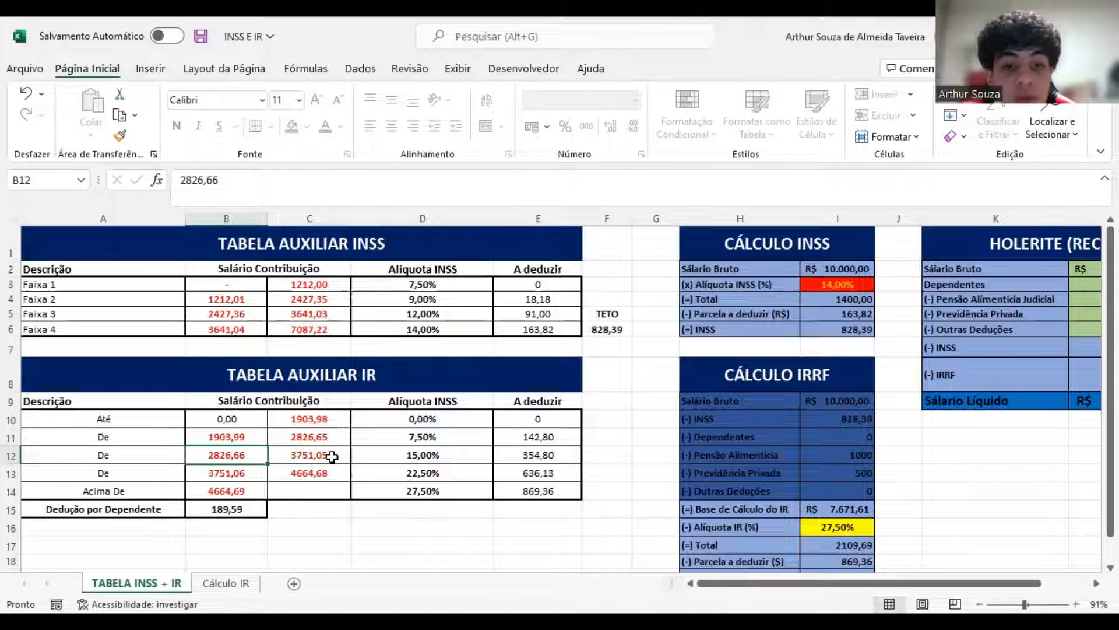
click(332, 457)
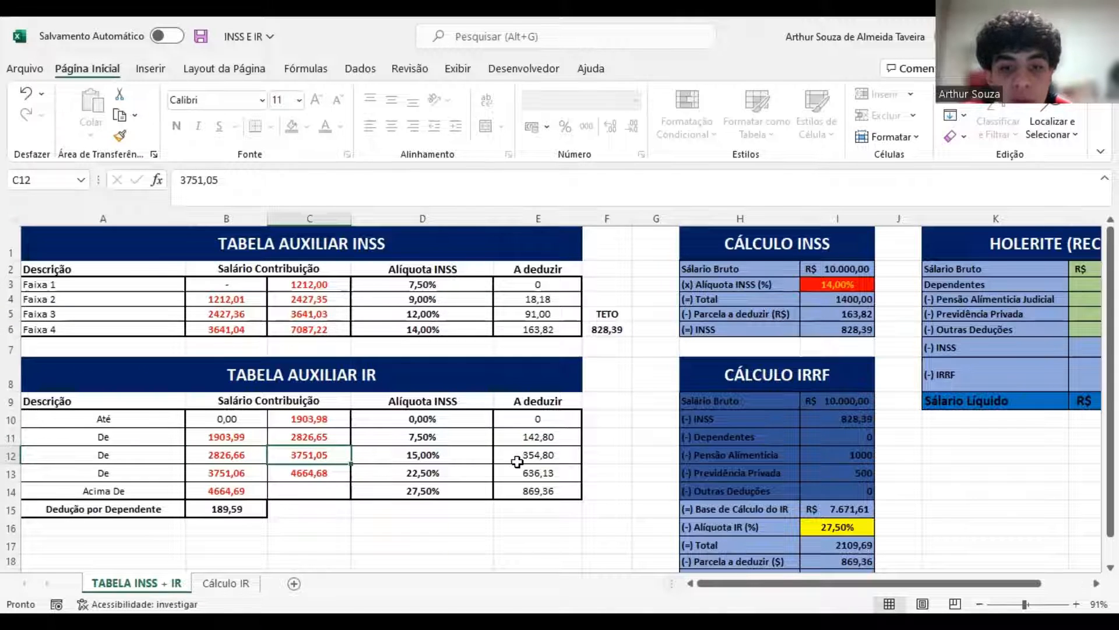
click(410, 472)
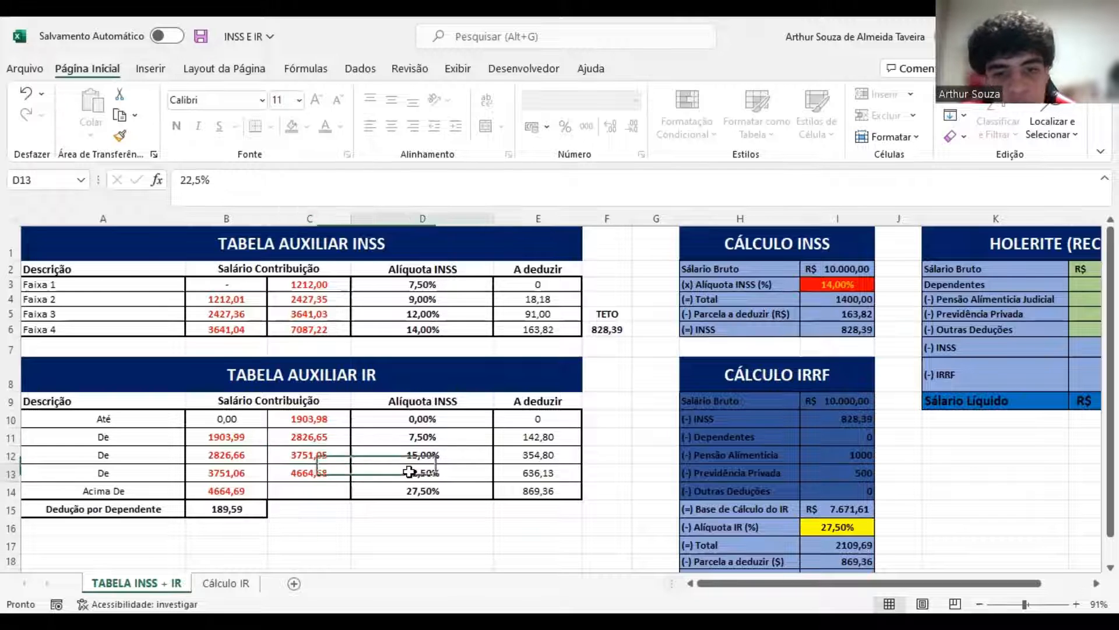
click(527, 476)
click(424, 505)
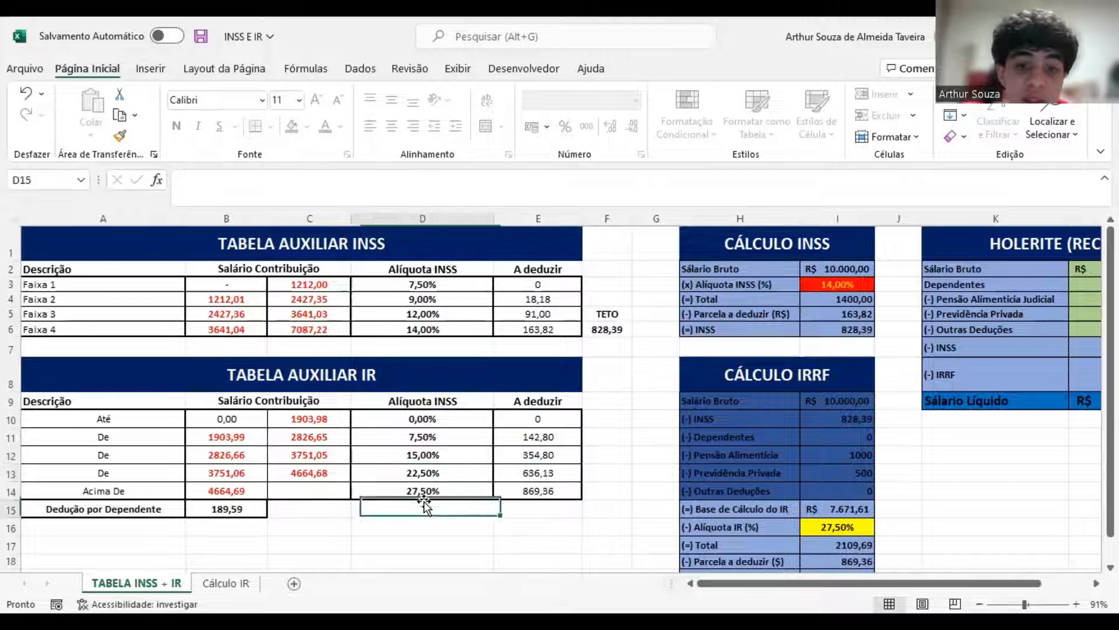
click(502, 490)
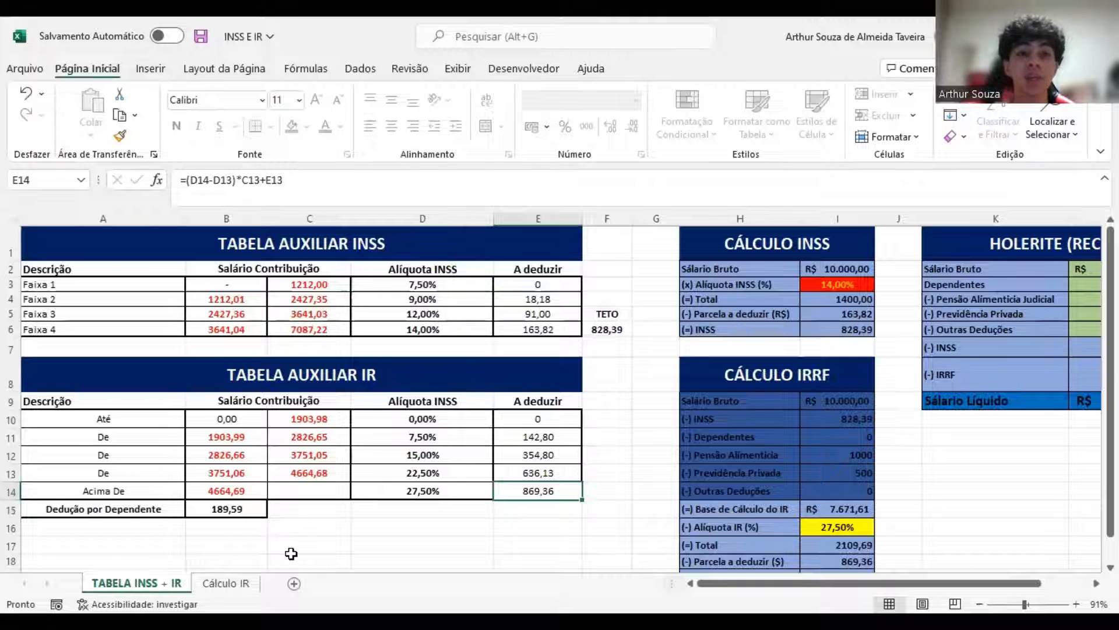
click(433, 477)
click(238, 493)
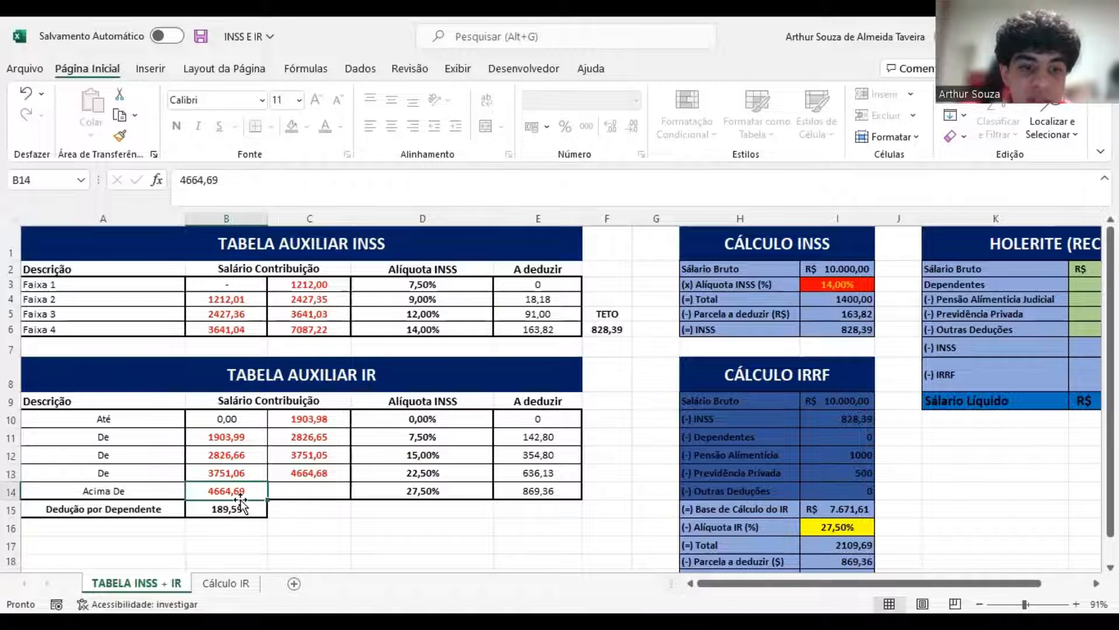
click(364, 492)
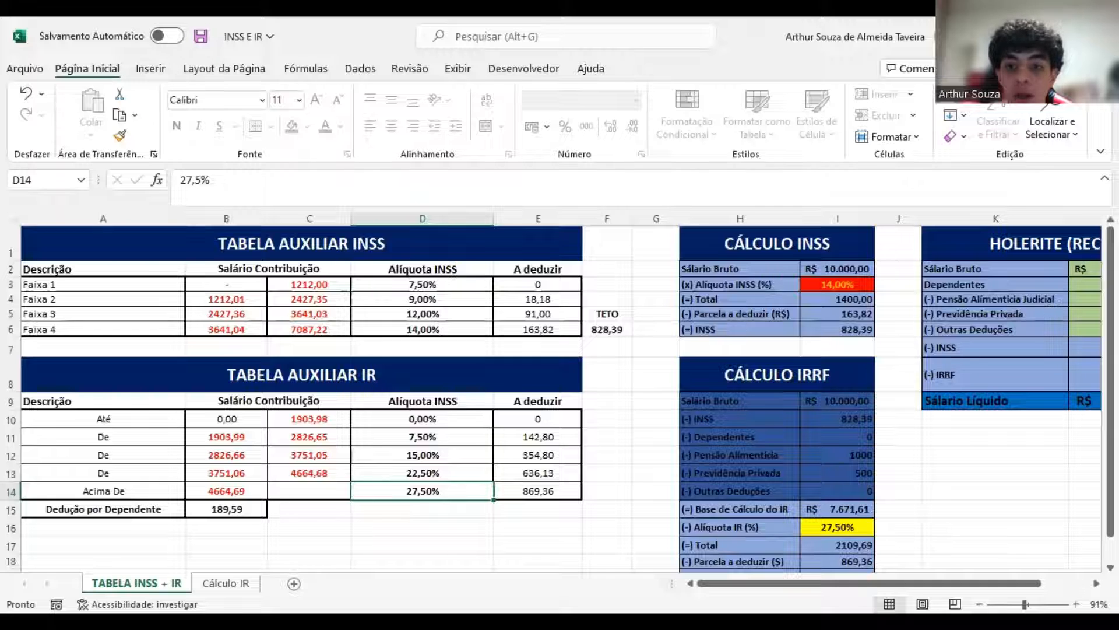
Step: In the Holerite input cells, set the gross salary to 2000 and the number of dependents to 2
drag(788, 589, 837, 586)
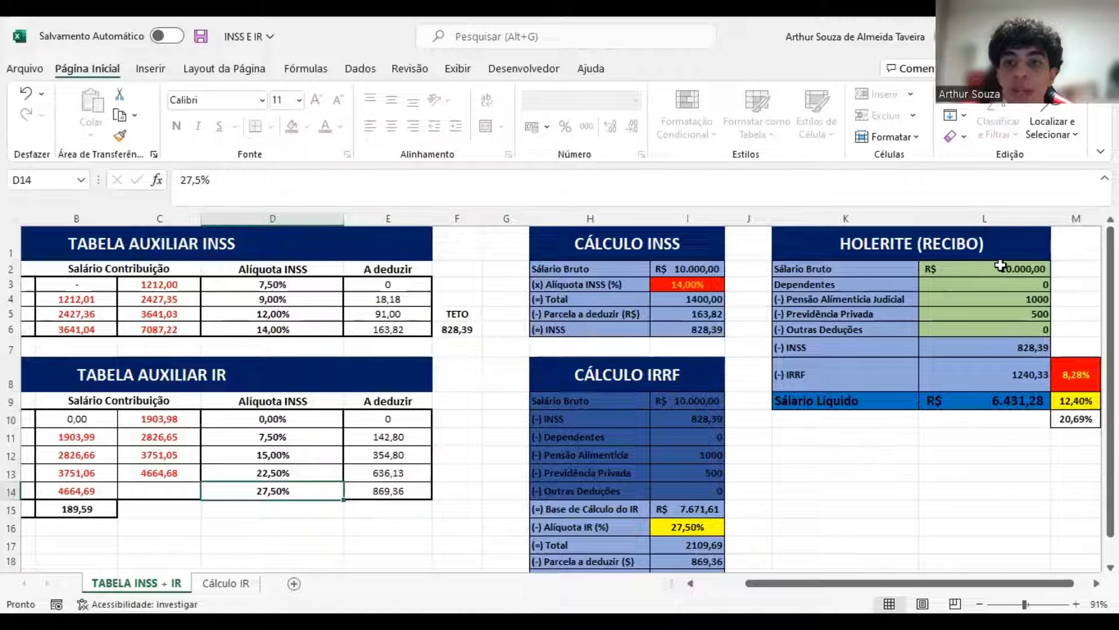
drag(1001, 267, 1020, 327)
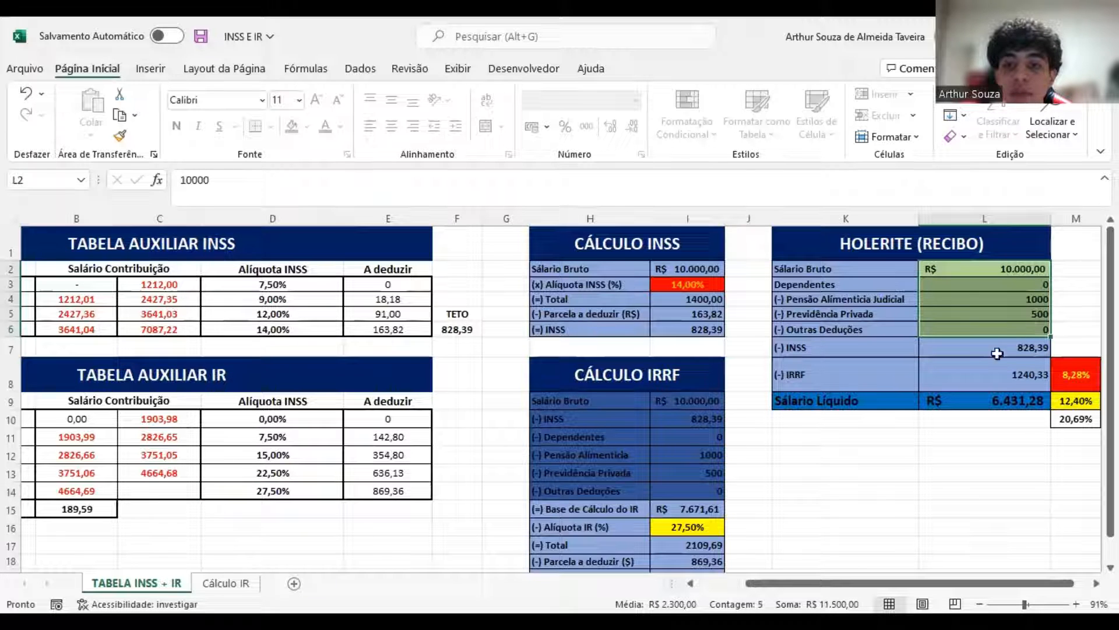
drag(858, 586, 853, 586)
click(1034, 269)
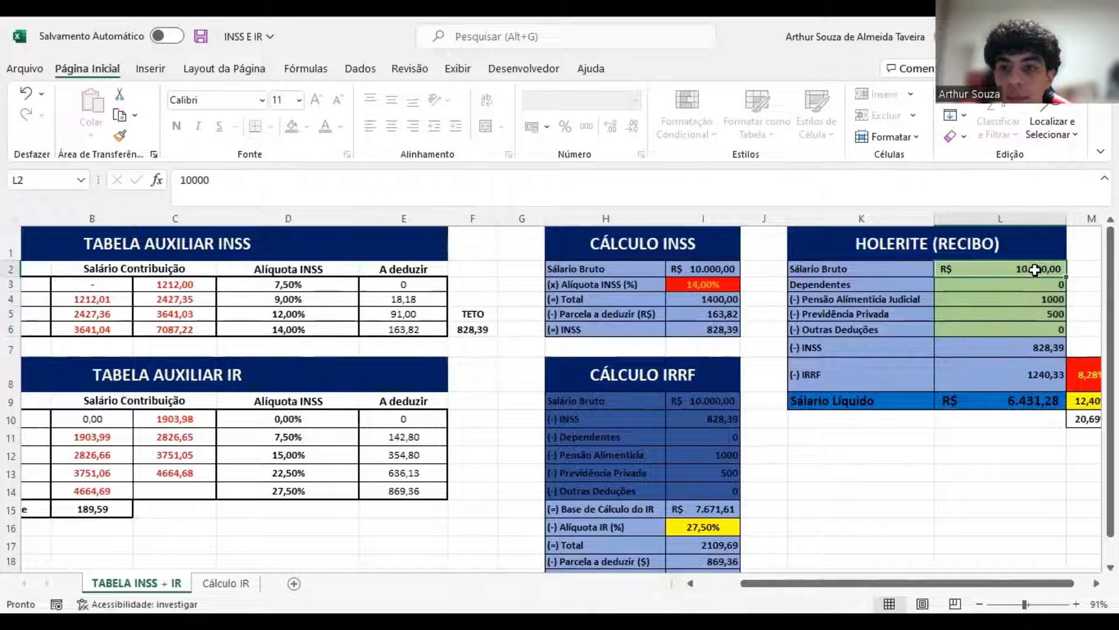
text(2000)
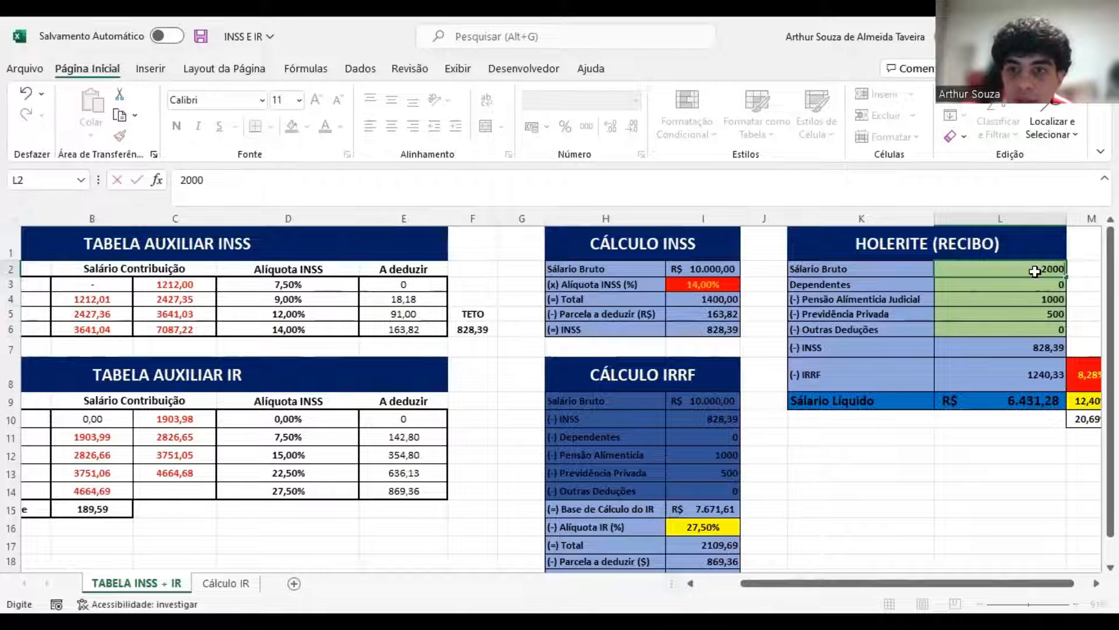
key(Return)
text(2)
key(Return)
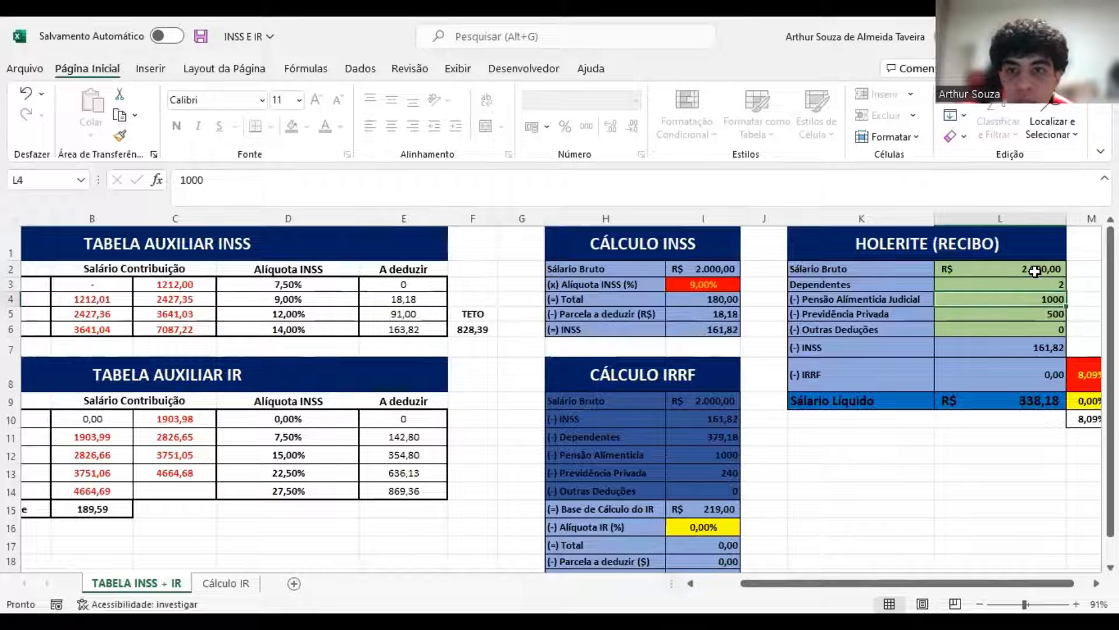
Step: Set the Holerite's judicial alimony to 0 and its private pension to 1000
text(0)
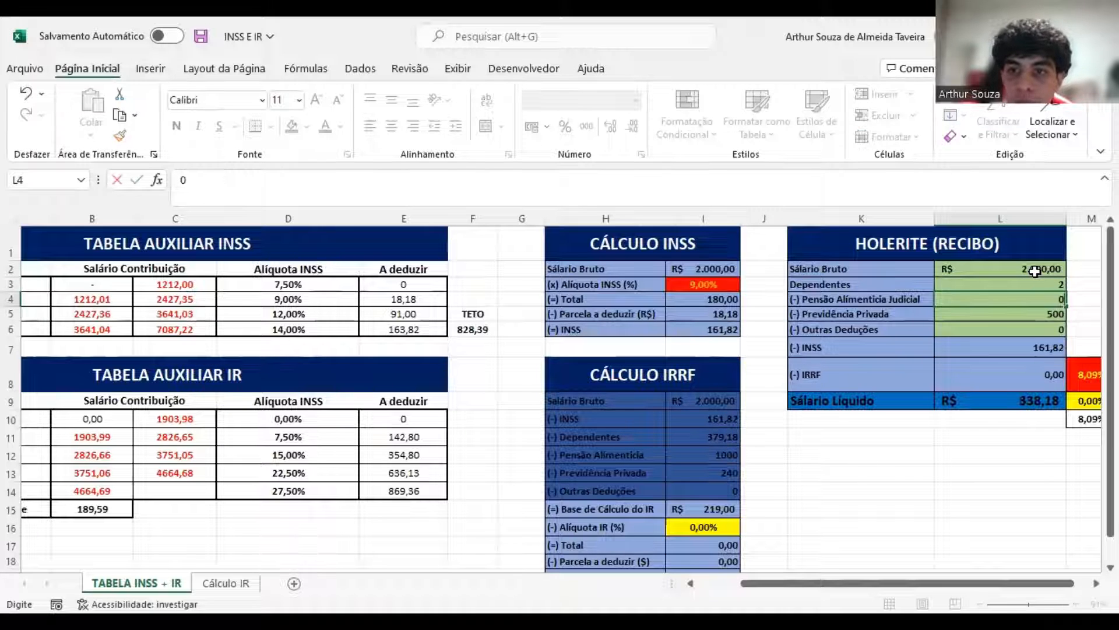
key(Return)
text(1000)
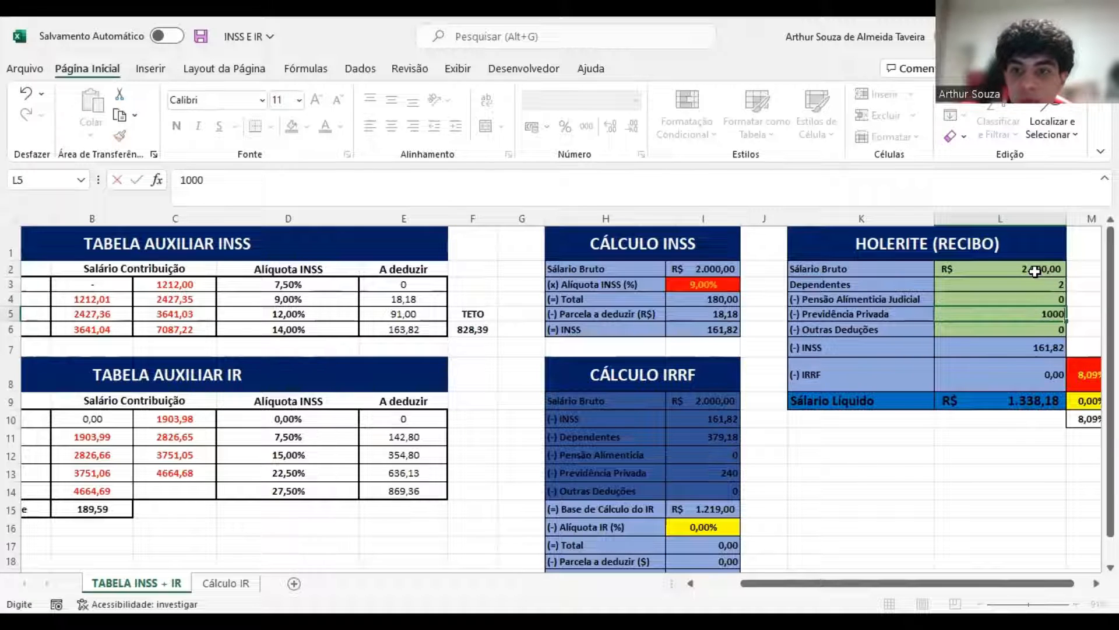
key(Return)
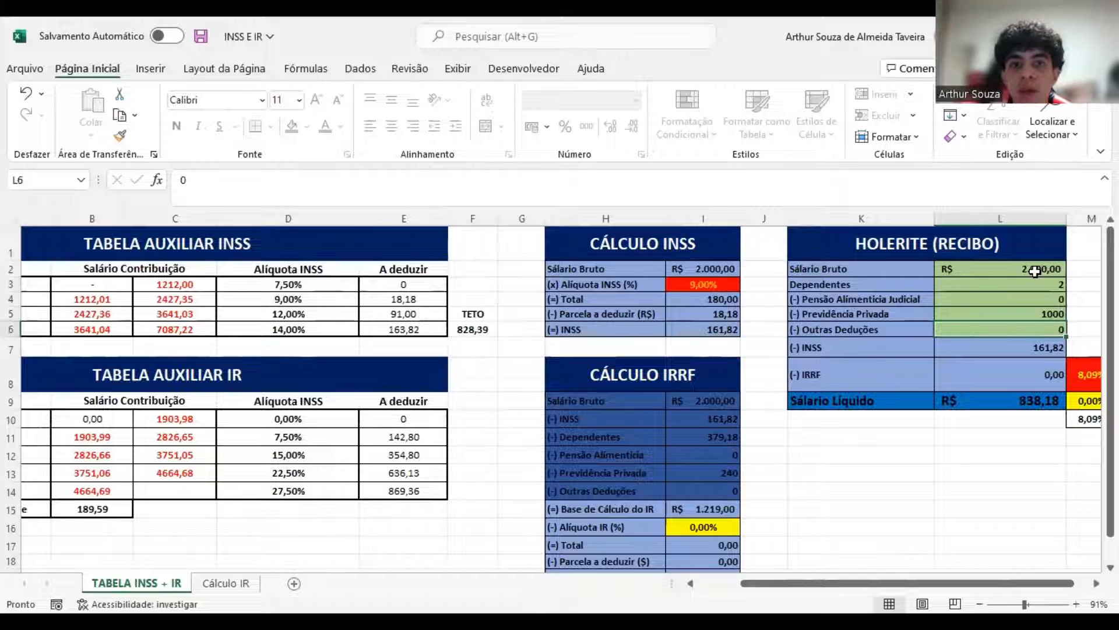
Step: Examine the gross salary and INSS formulas in the INSS calculation and the matching lines of the IRRF calculation
click(715, 269)
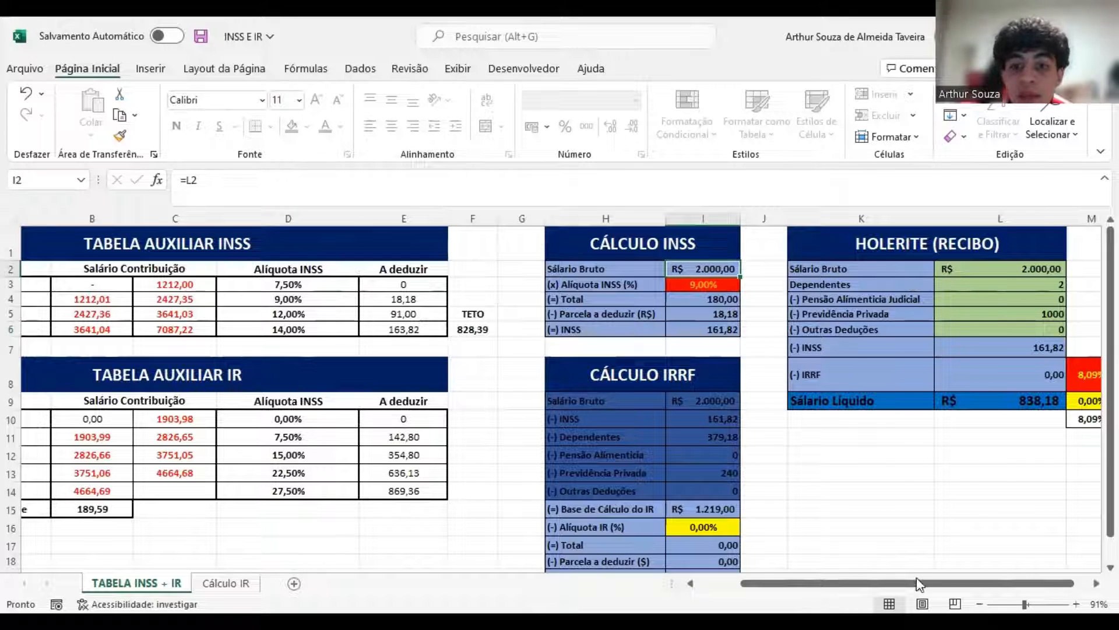
scroll(949, 595, left, 2)
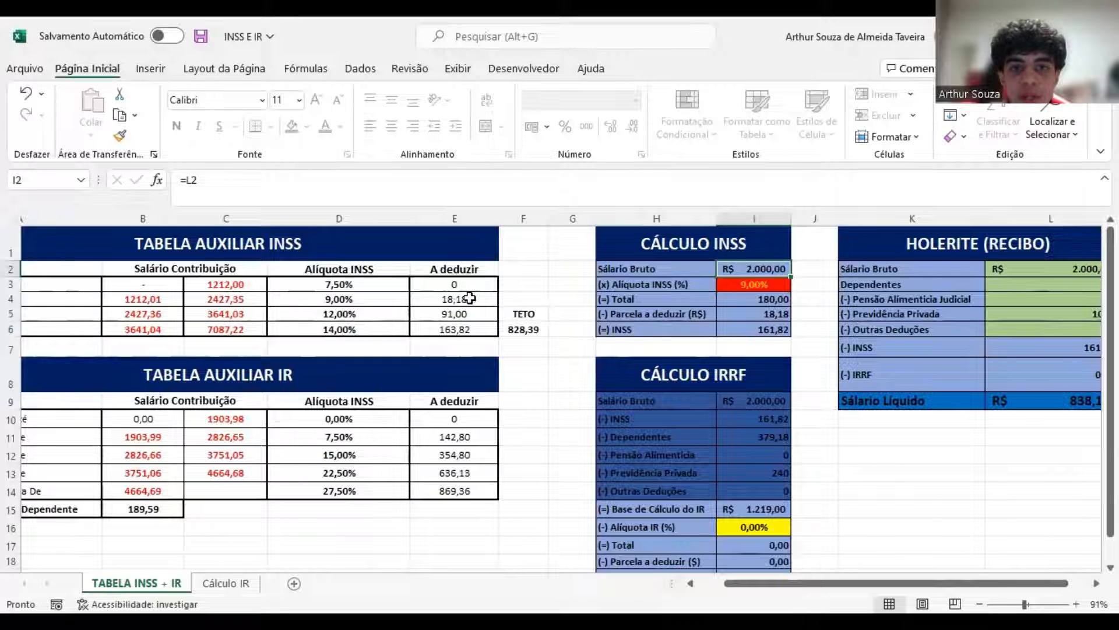
click(760, 325)
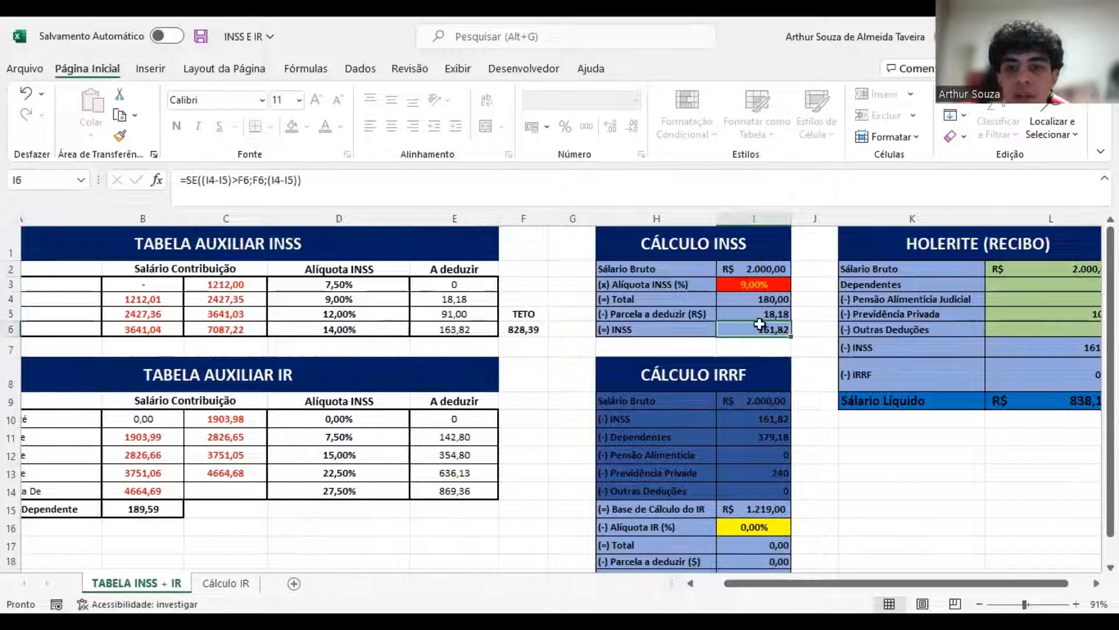
click(794, 351)
scroll(817, 357, down, 2)
scroll(820, 393, up, 1)
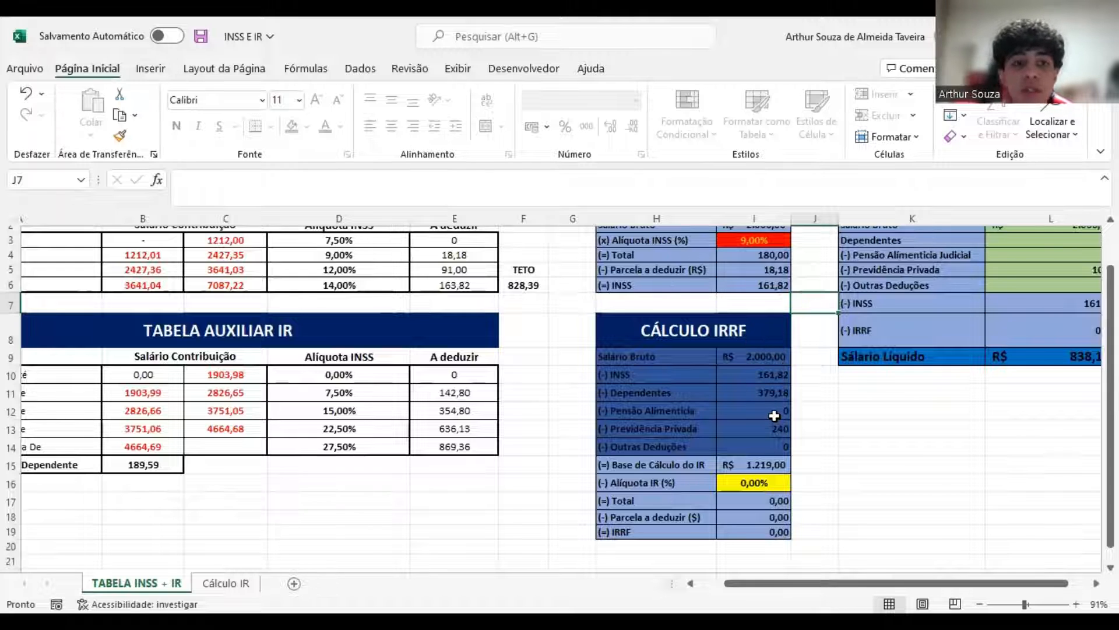
click(752, 358)
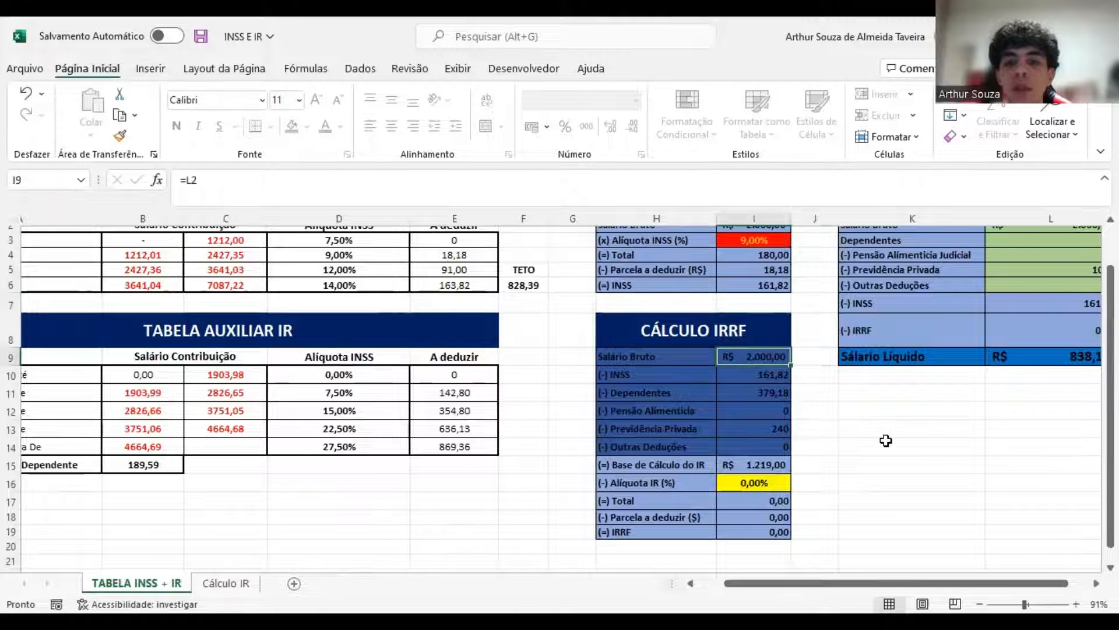
click(822, 427)
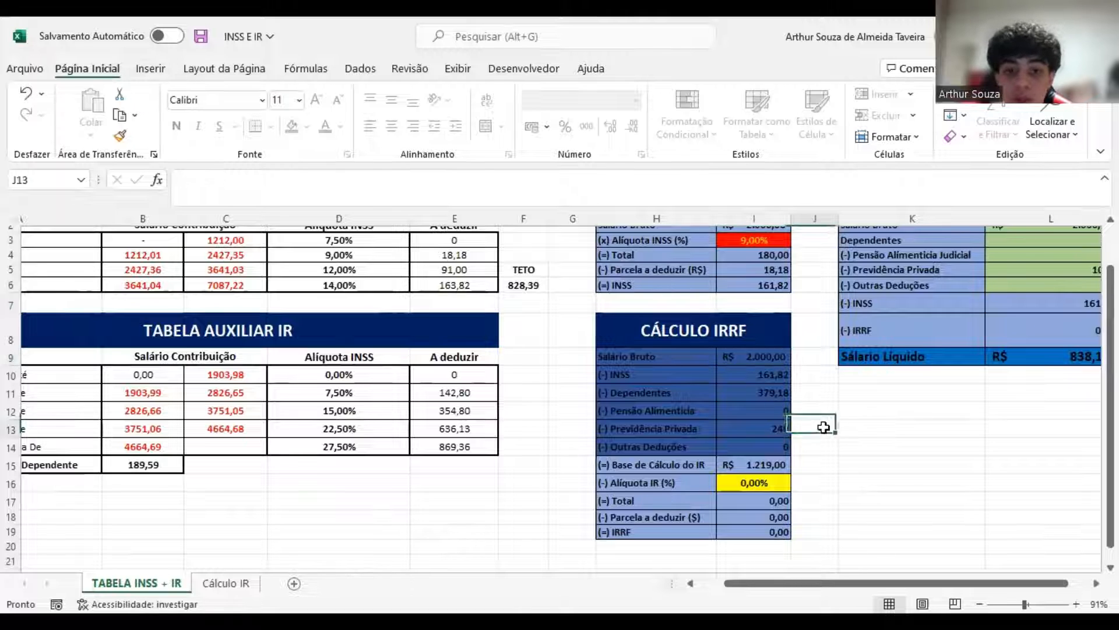
click(773, 377)
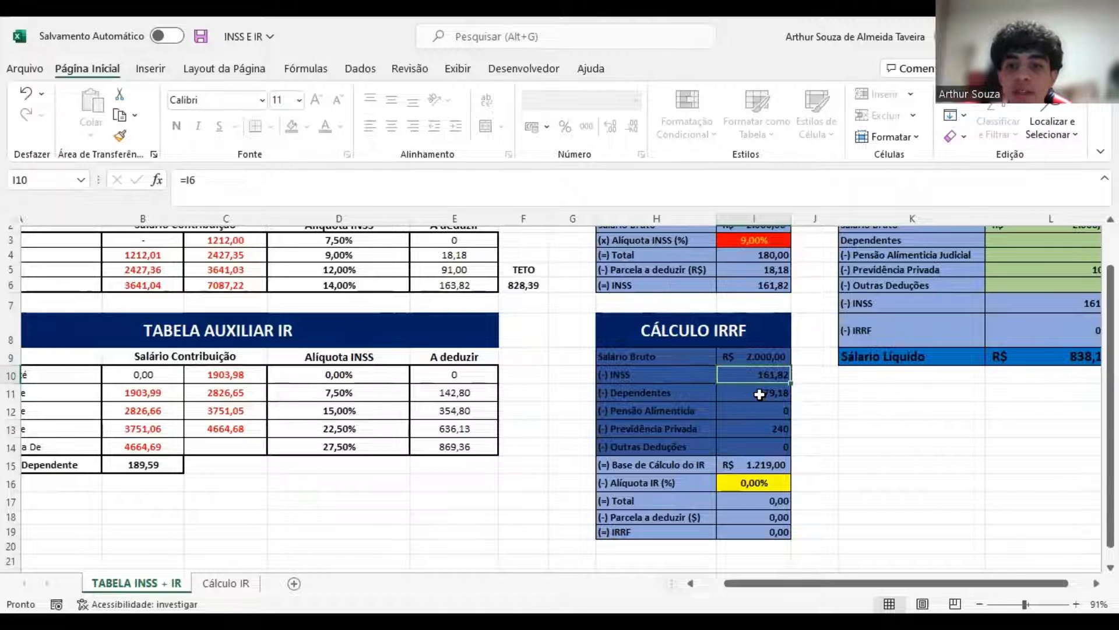
Step: Compare the Holerite's dependents with the deduction per dependent in the IR table and the dependents line of the IRRF calculation
drag(816, 585, 835, 584)
scroll(894, 513, up, 2)
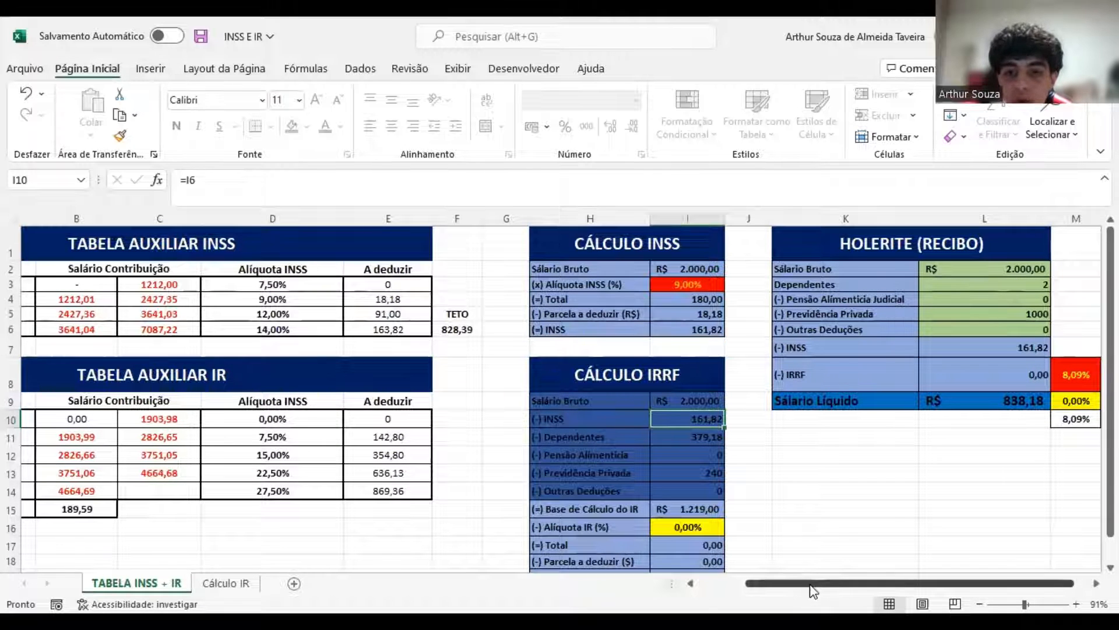
drag(811, 585, 763, 585)
scroll(257, 392, down, 2)
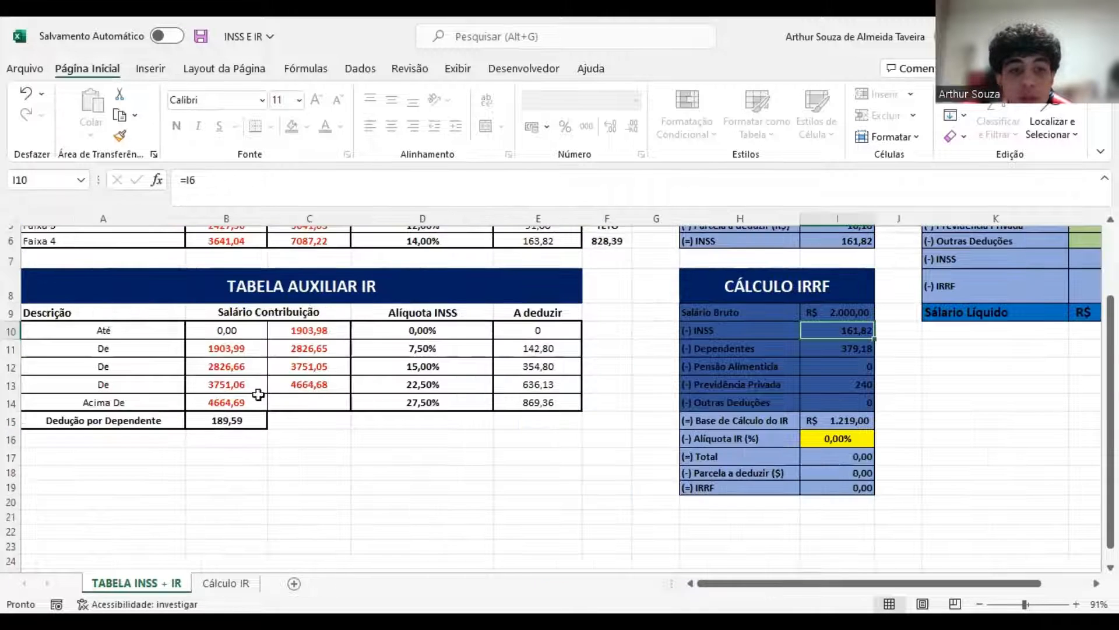
click(227, 416)
scroll(781, 470, up, 1)
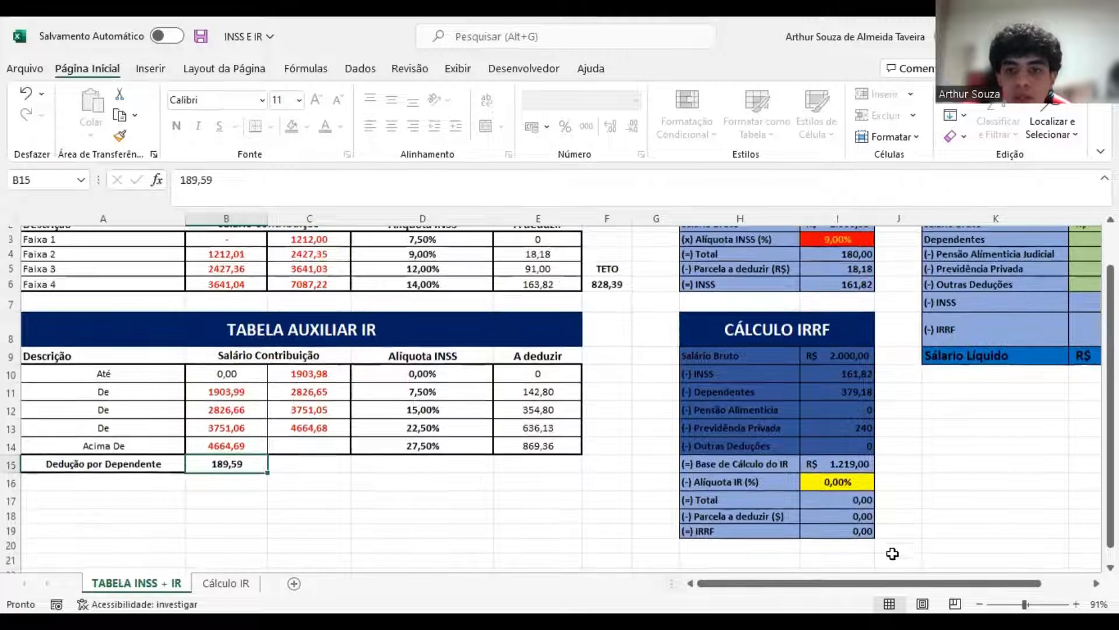
drag(843, 585, 851, 585)
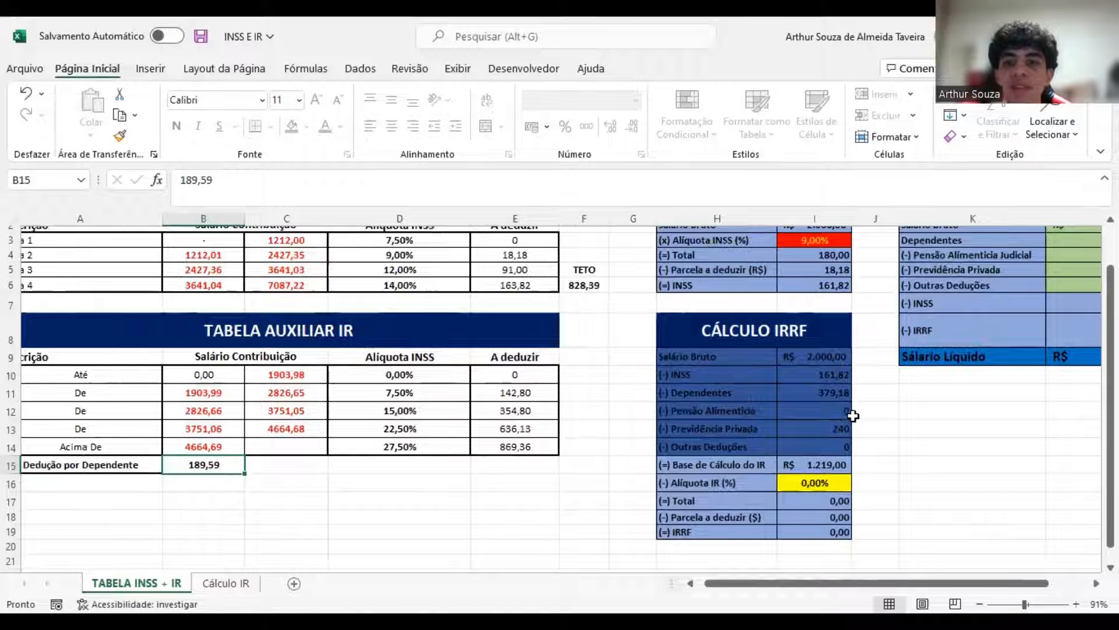
Step: Examine the IRRF calculation's formulas for alimony, private pension, other deductions and the IR calculation base
click(843, 410)
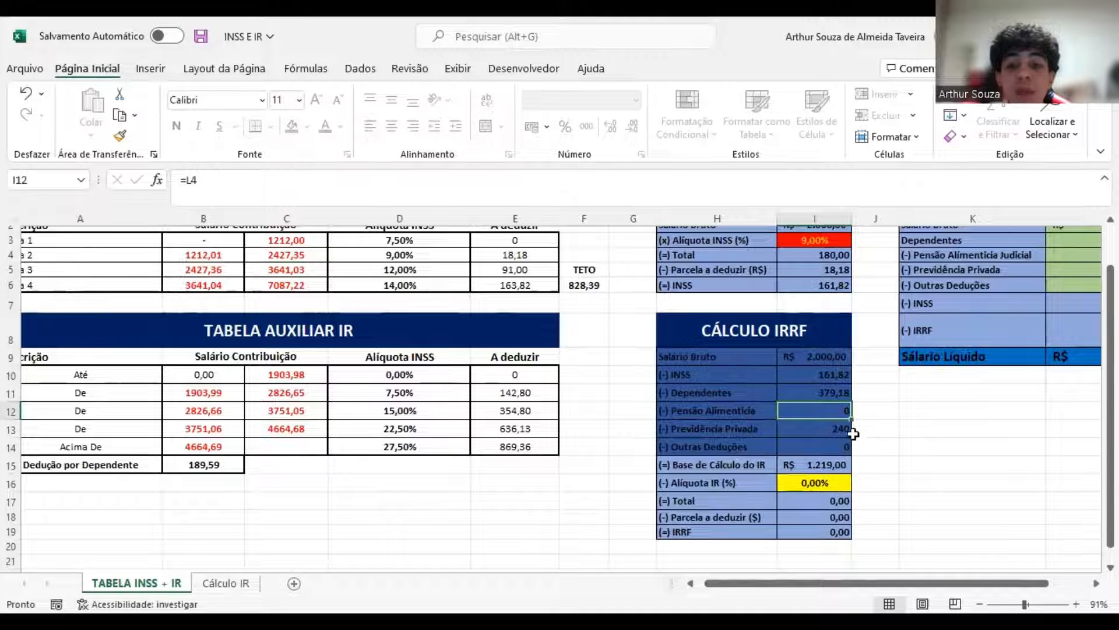
click(836, 431)
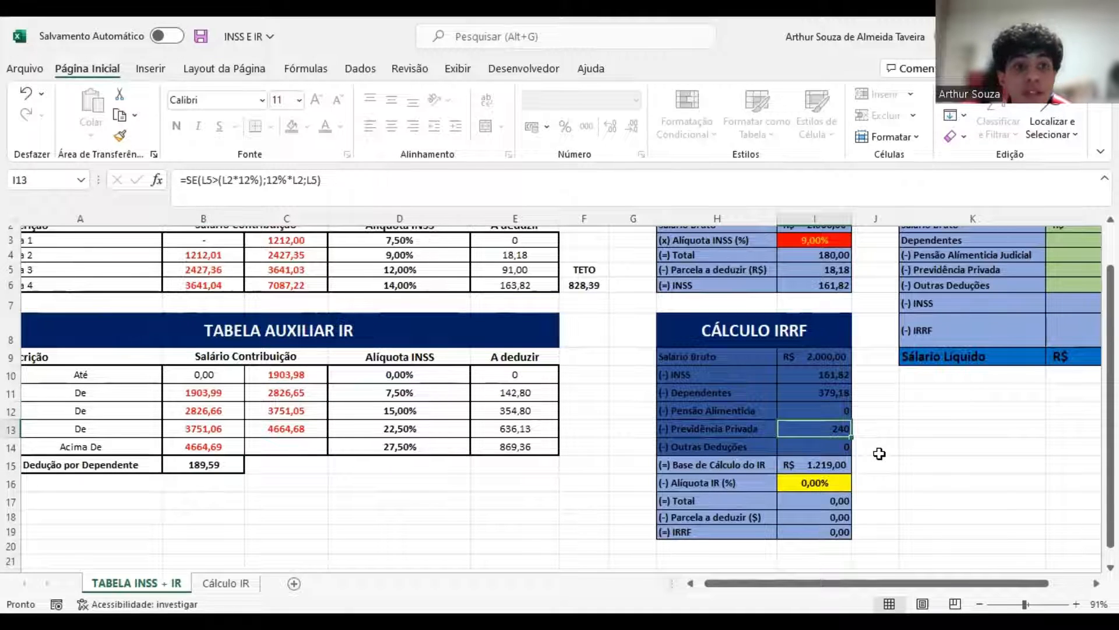
scroll(879, 454, up, 1)
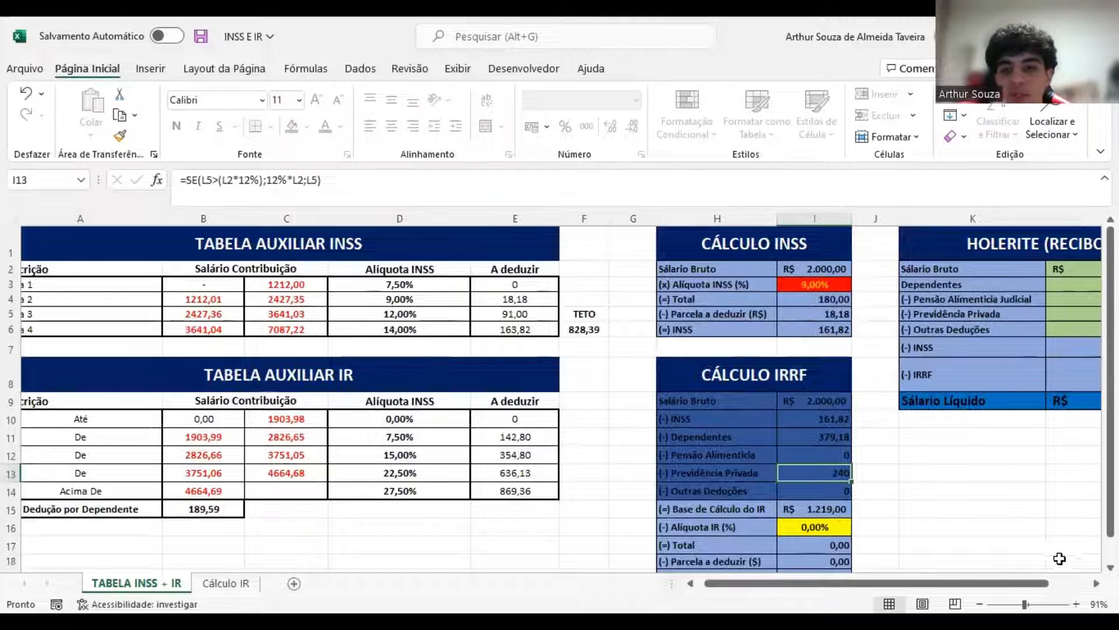
scroll(1041, 583, right, 2)
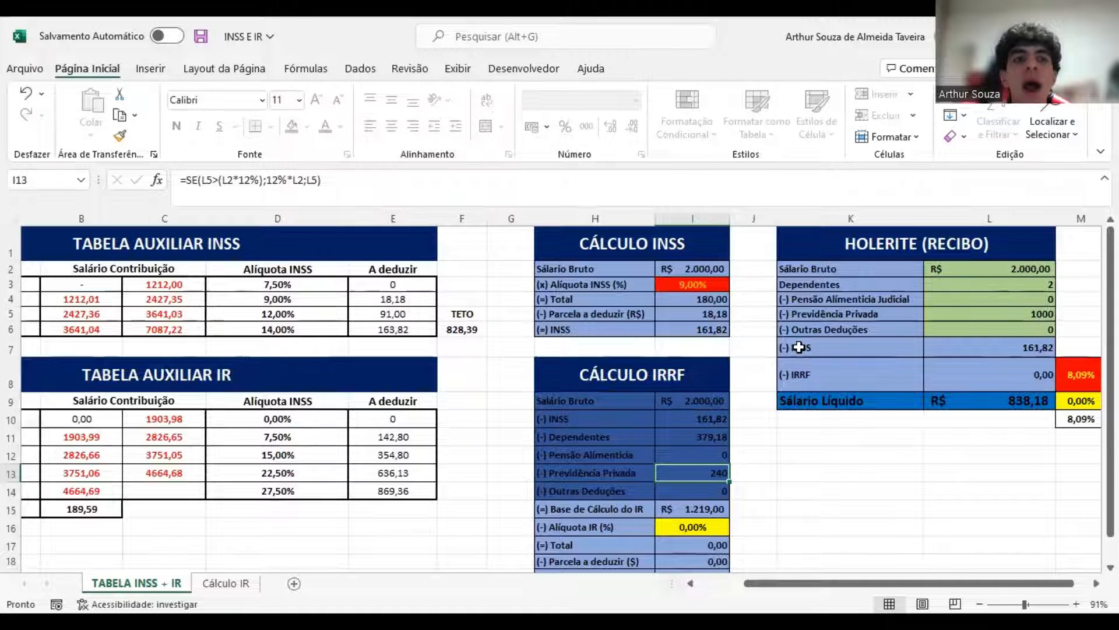
scroll(865, 347, down, 1)
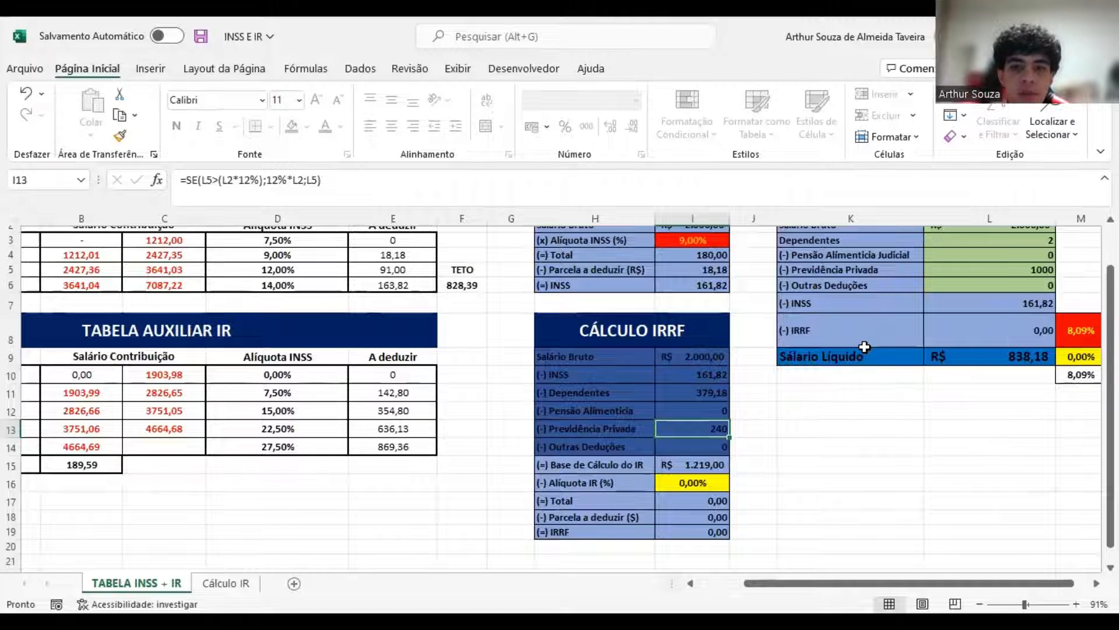
click(708, 450)
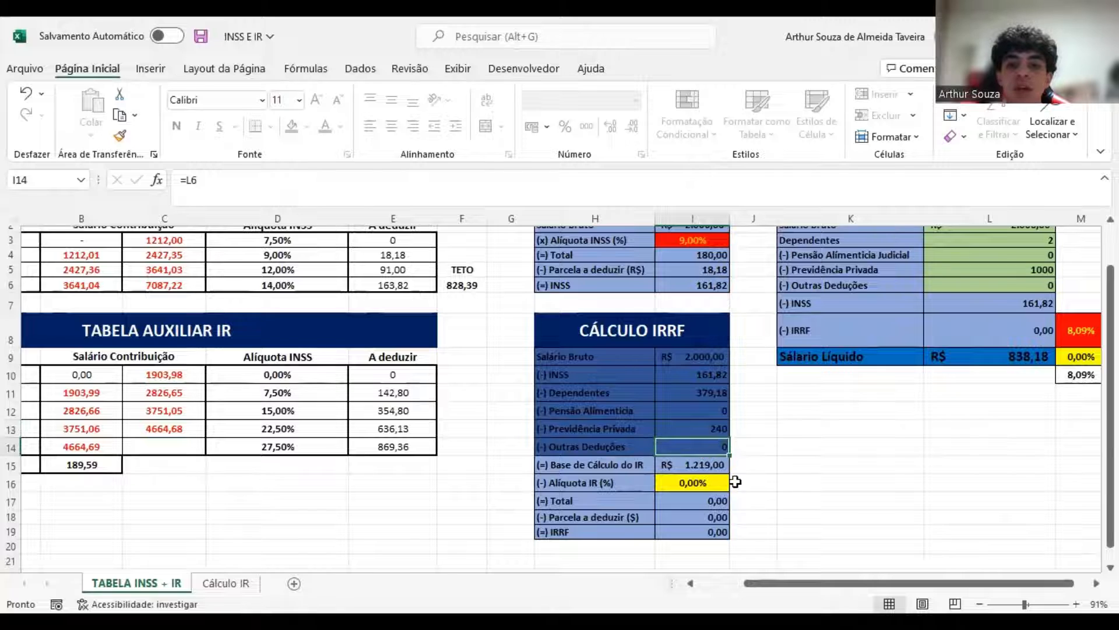
click(708, 460)
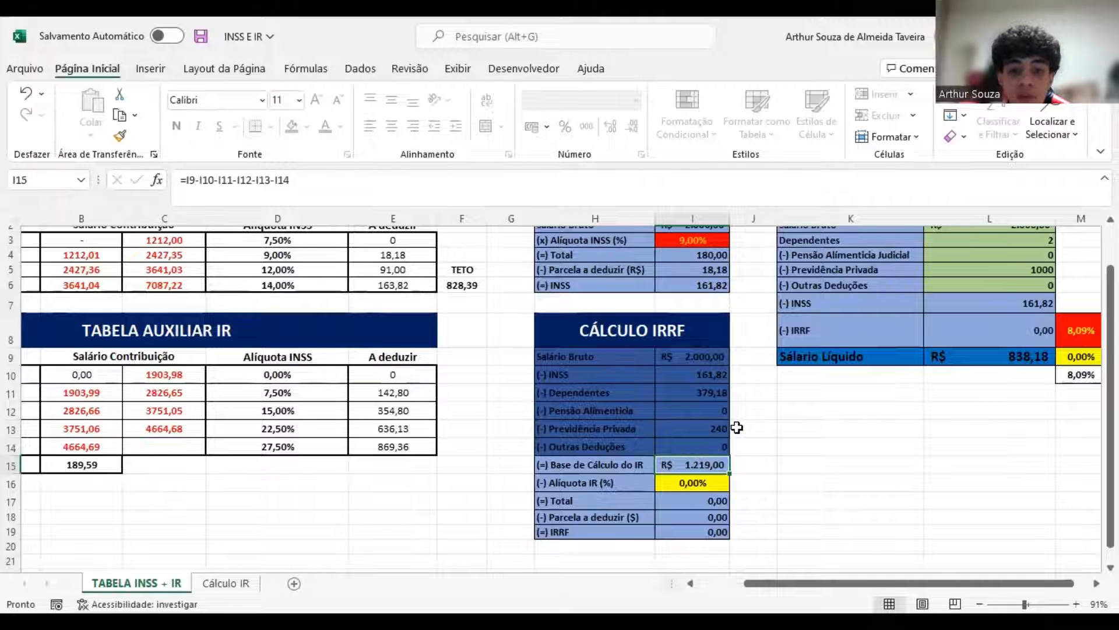
drag(781, 583, 757, 584)
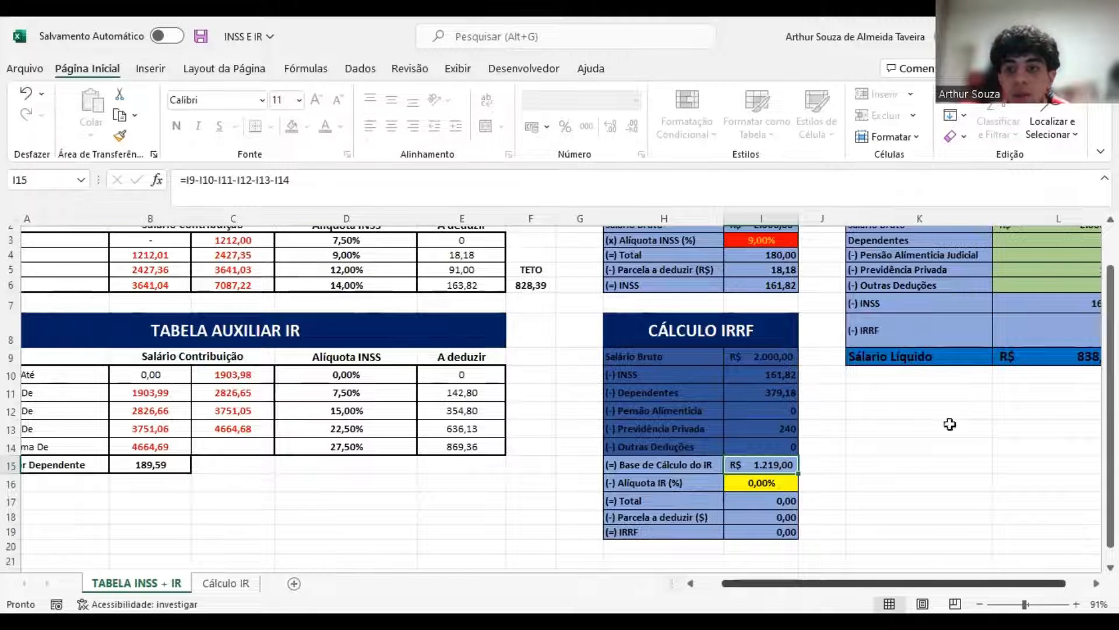
Step: Review the Holerite's gross salary, private pension, INSS and net salary cells
scroll(951, 425, right, 1)
scroll(950, 424, up, 1)
click(1031, 268)
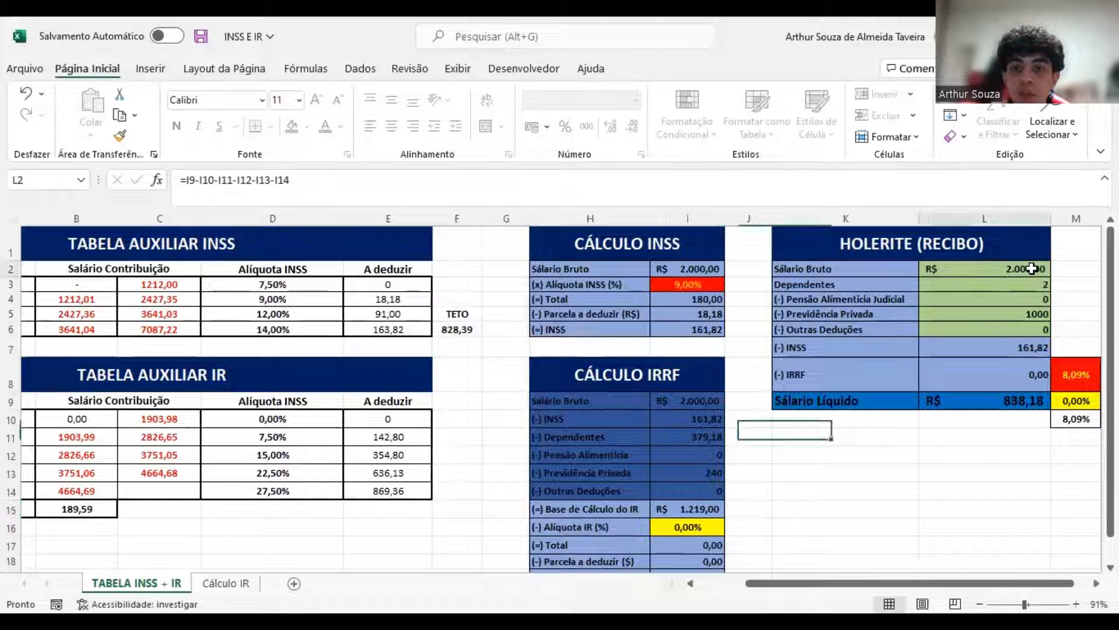
click(1029, 314)
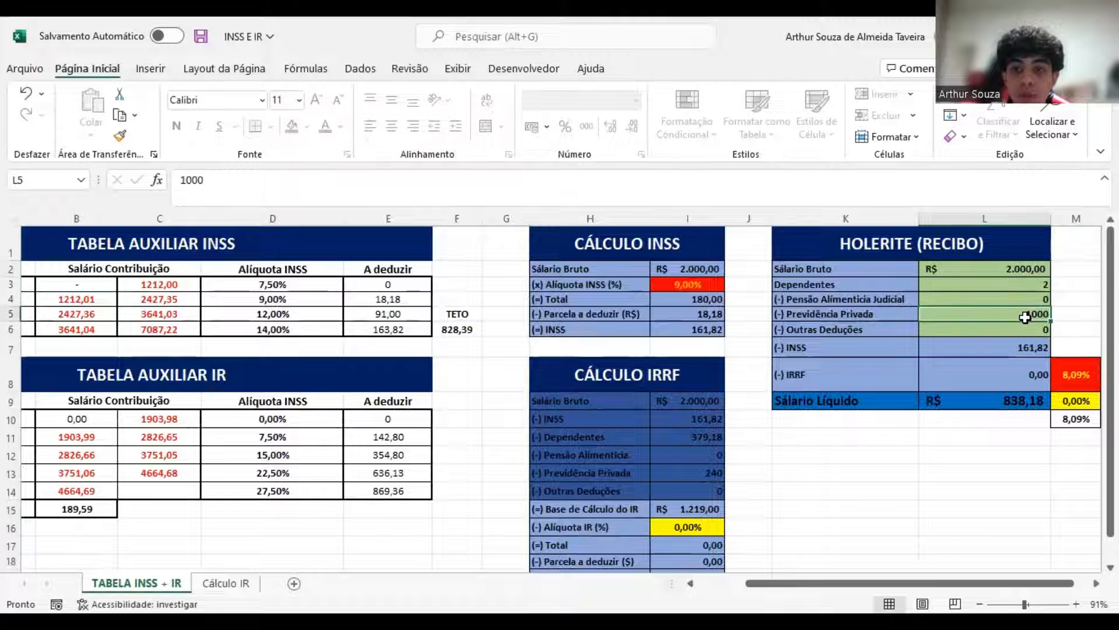
click(1023, 347)
click(1025, 402)
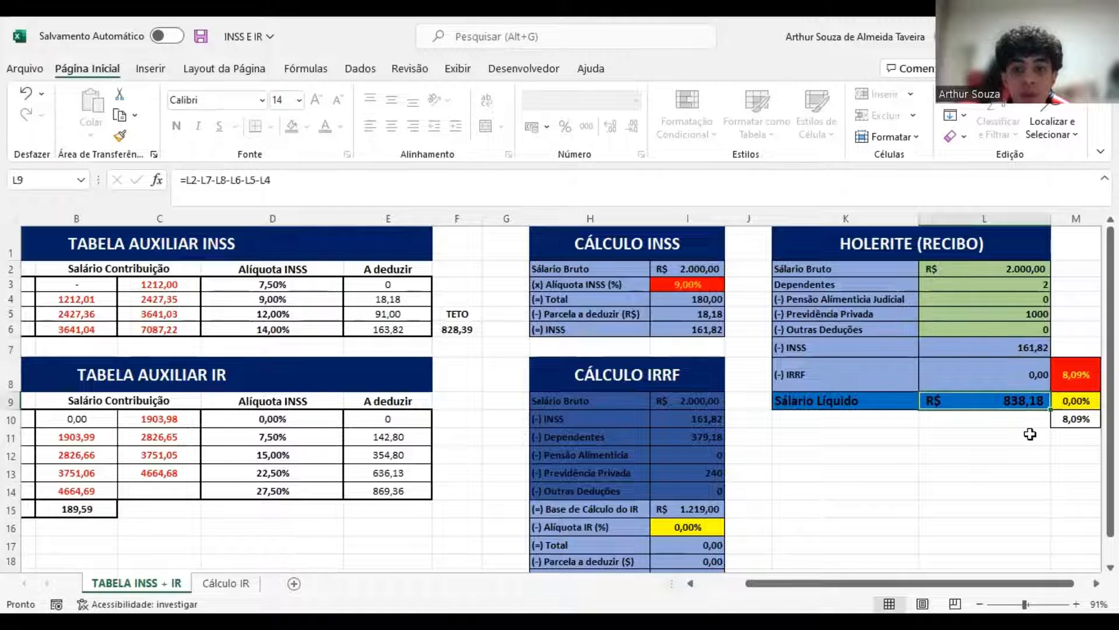
Step: Set the Holerite's gross salary to 10000
click(1002, 272)
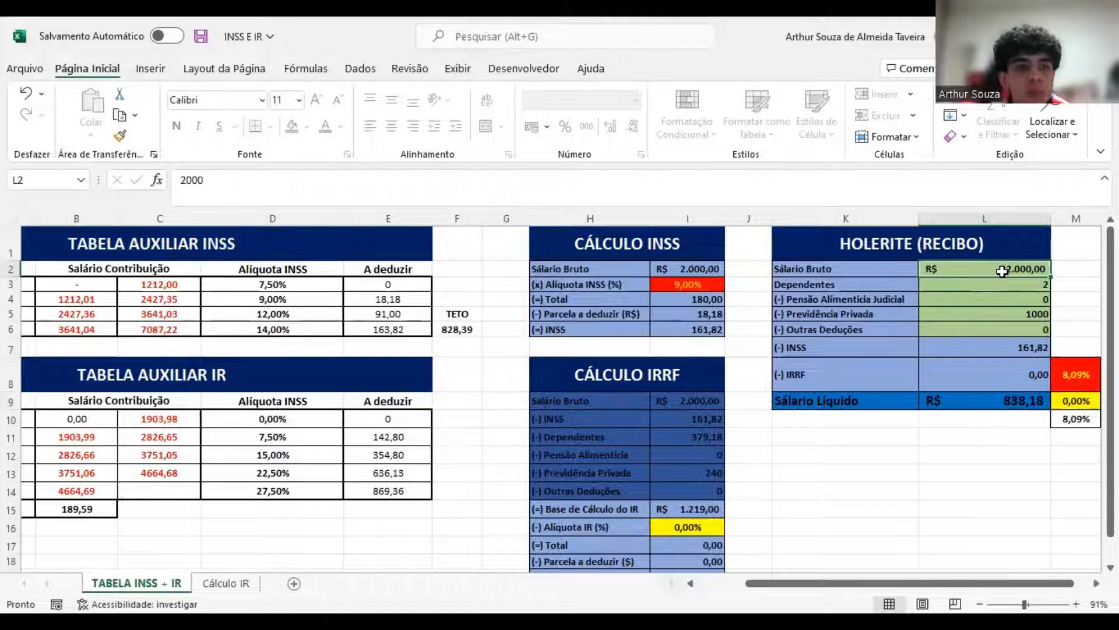
text(1)
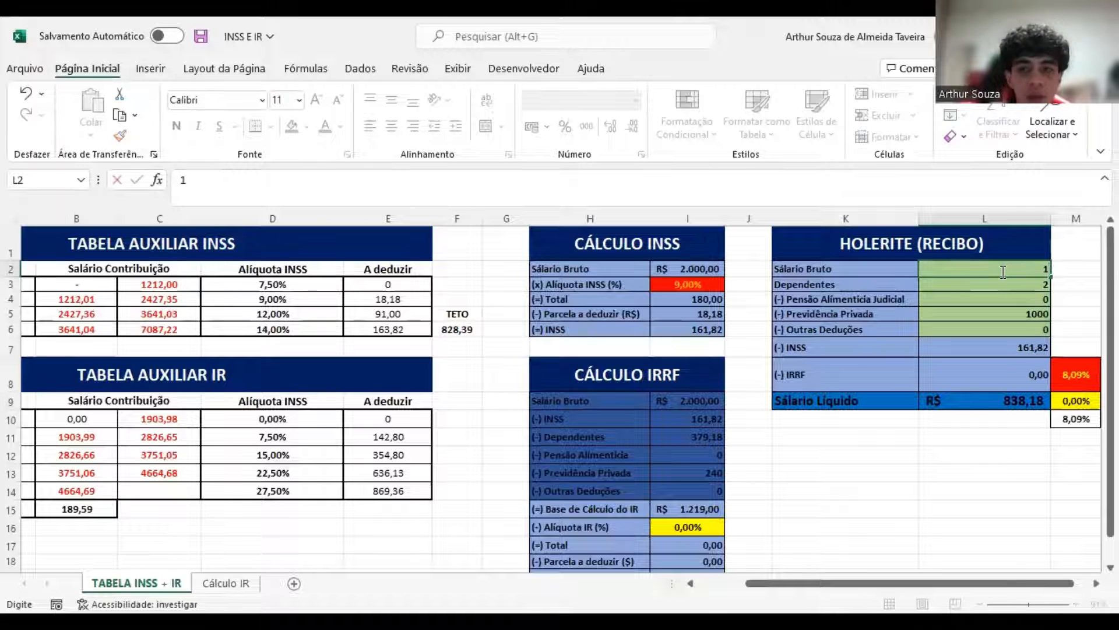
text(00000)
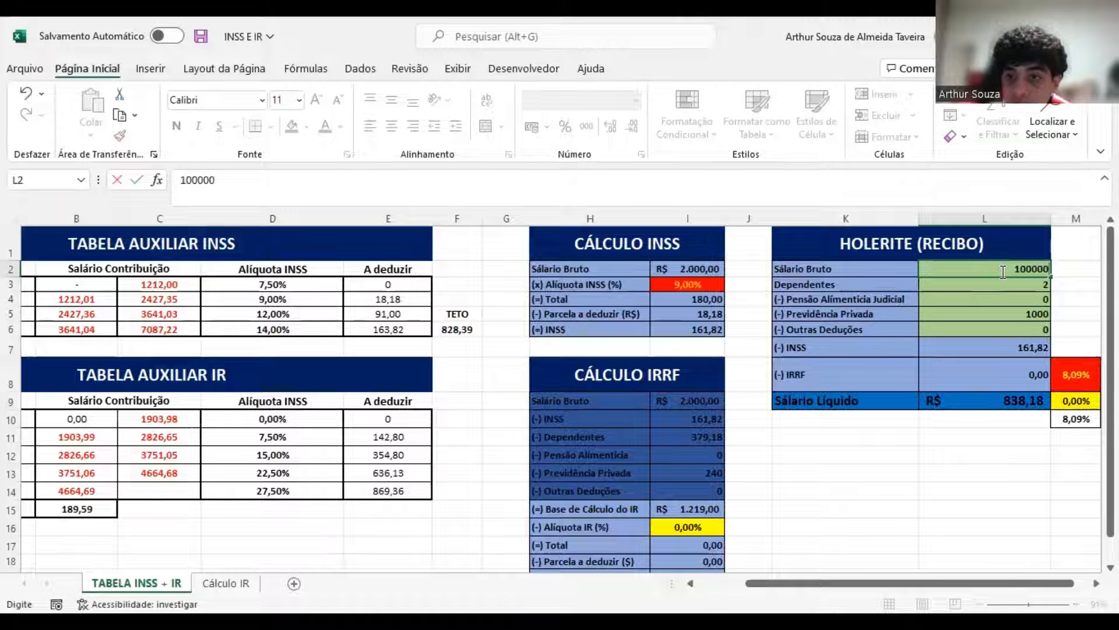
key(Return)
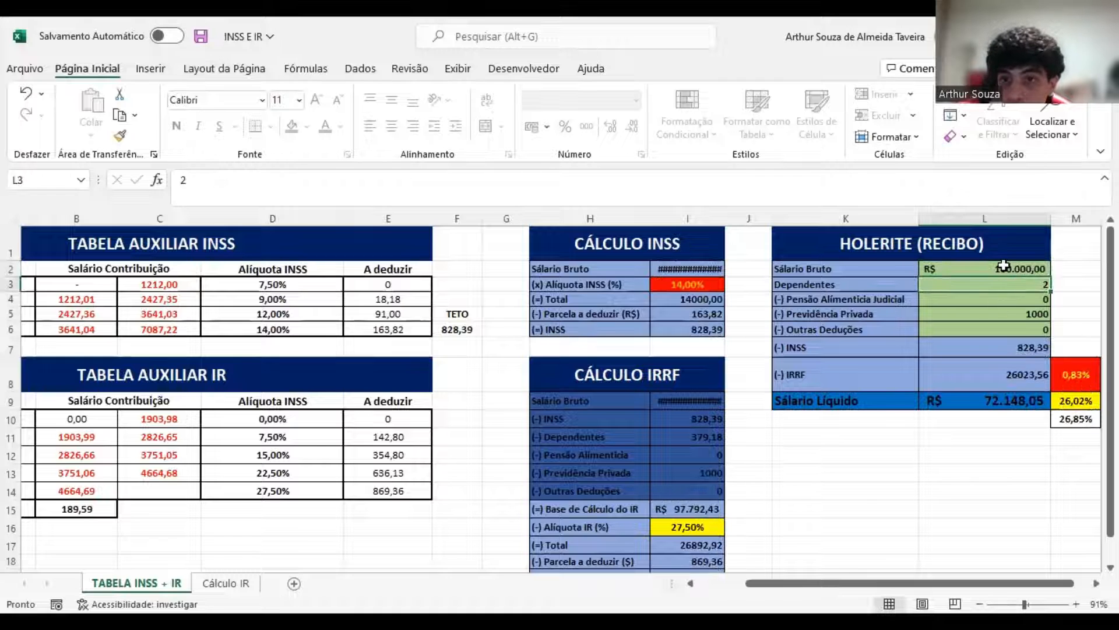
click(298, 198)
key(BackSpace)
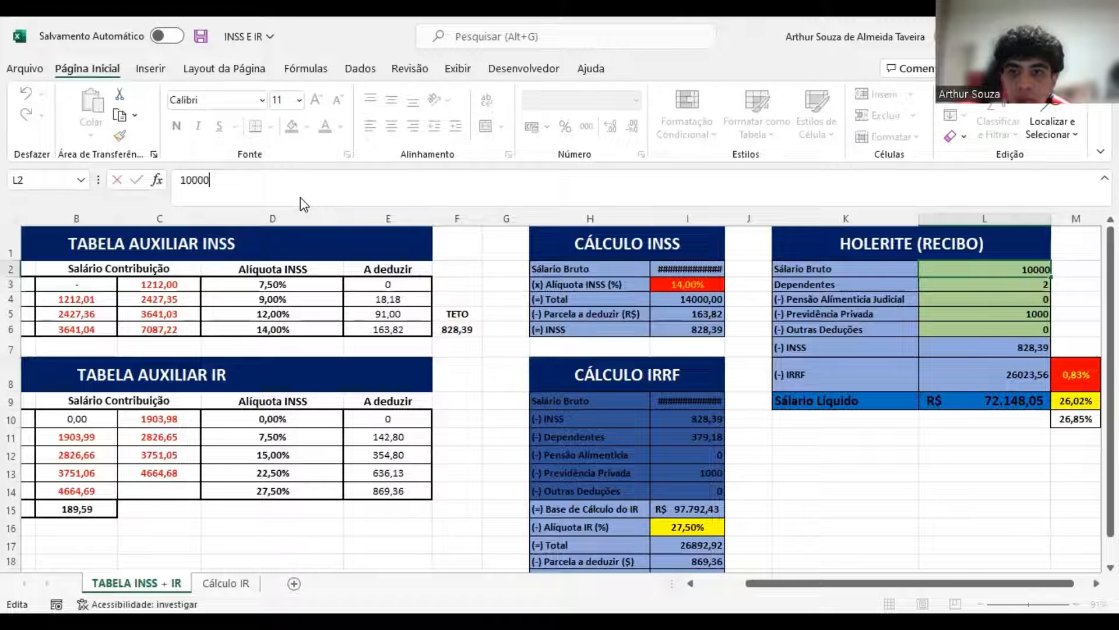
key(Return)
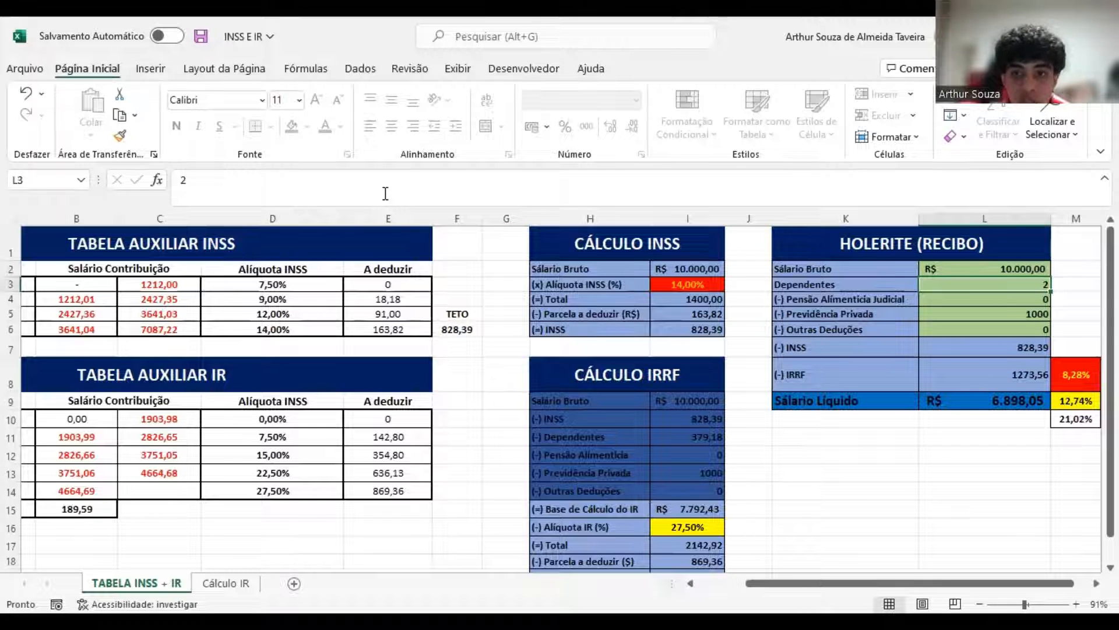
Step: Set the Holerite's dependents to 0, judicial alimony to 1000 and private pension to 500
text(0)
key(Return)
text(100)
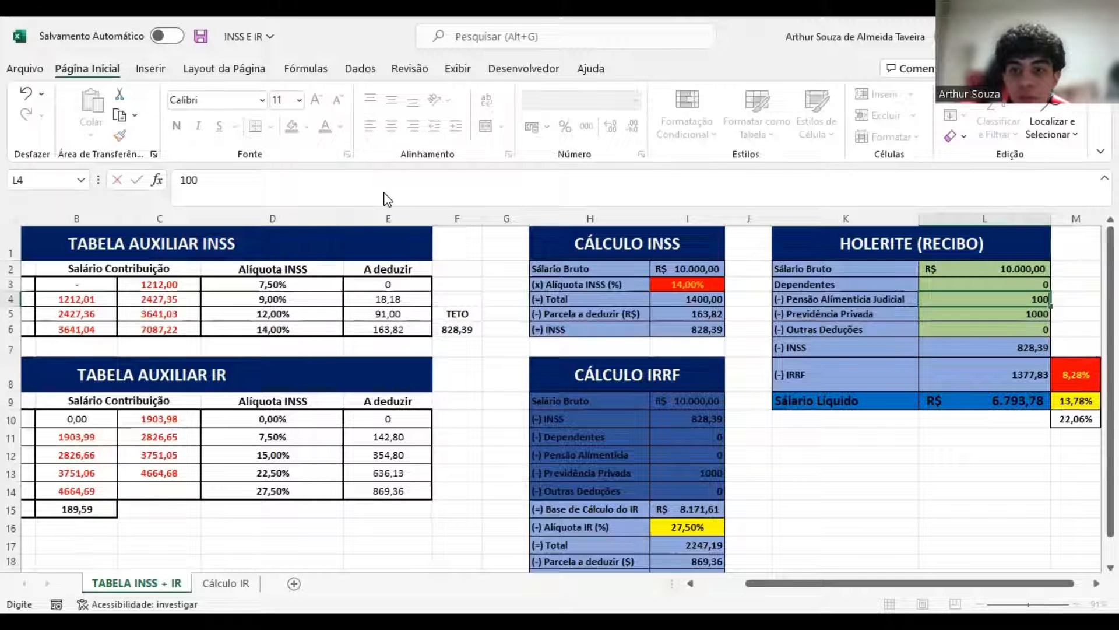
text(0)
key(Return)
text(500)
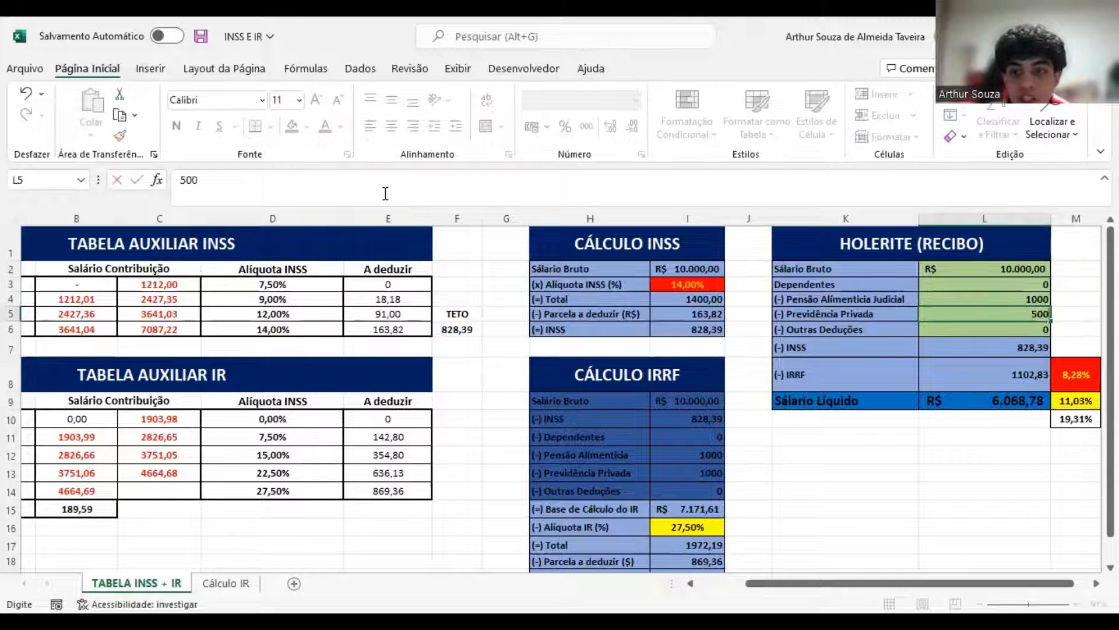
key(Return)
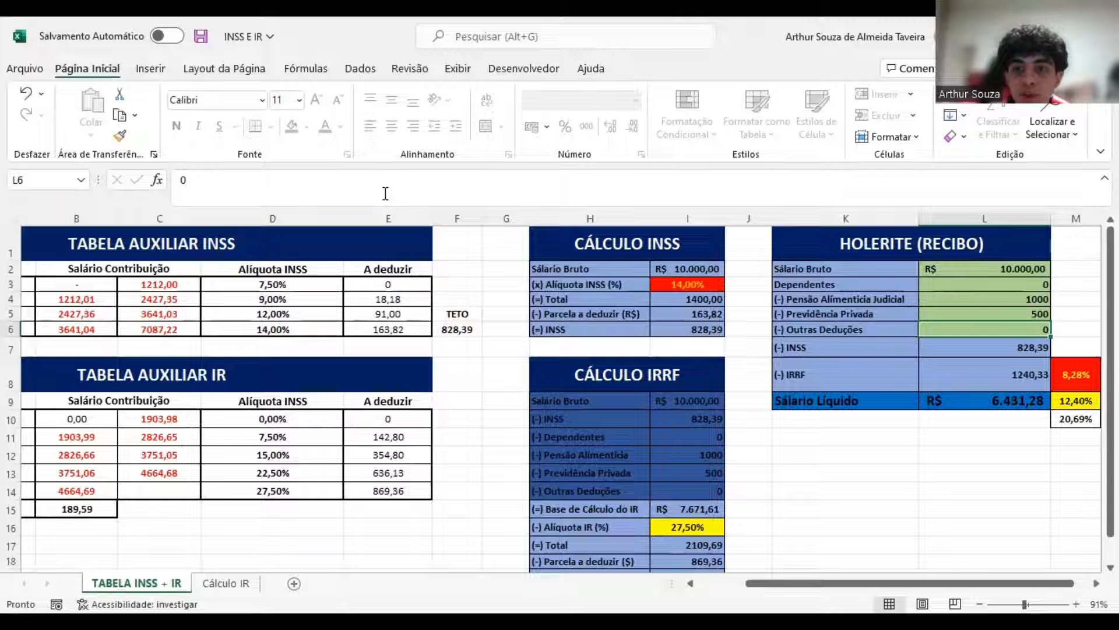
Step: Examine the INSS calculation's gross salary, total, deductible portion and final INSS formulas, along with the TETO ceiling formula
click(686, 269)
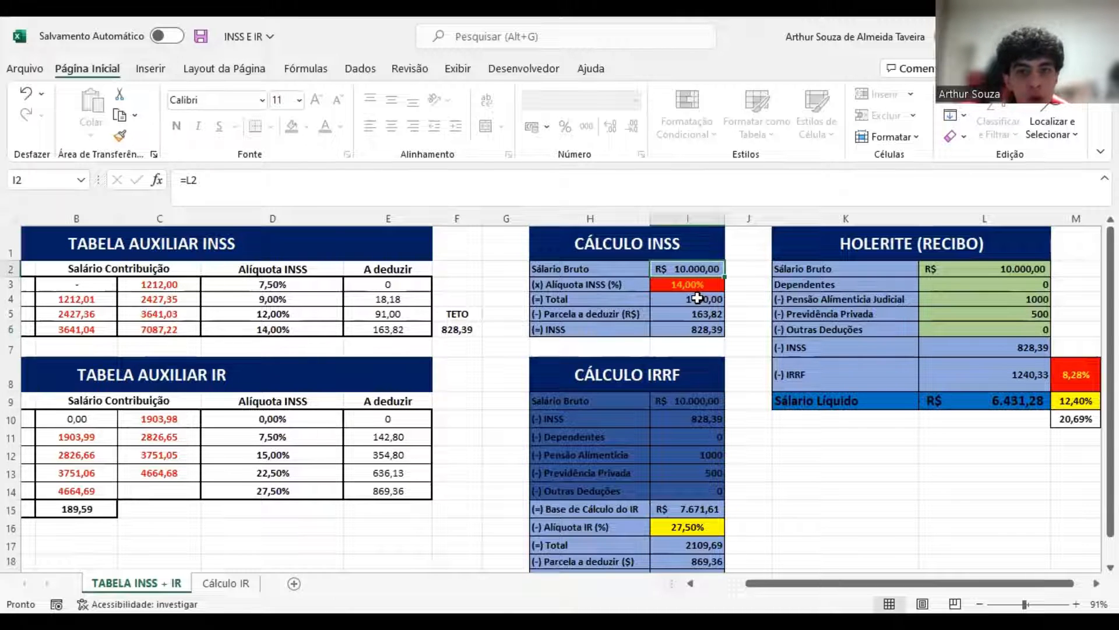
click(697, 298)
click(704, 314)
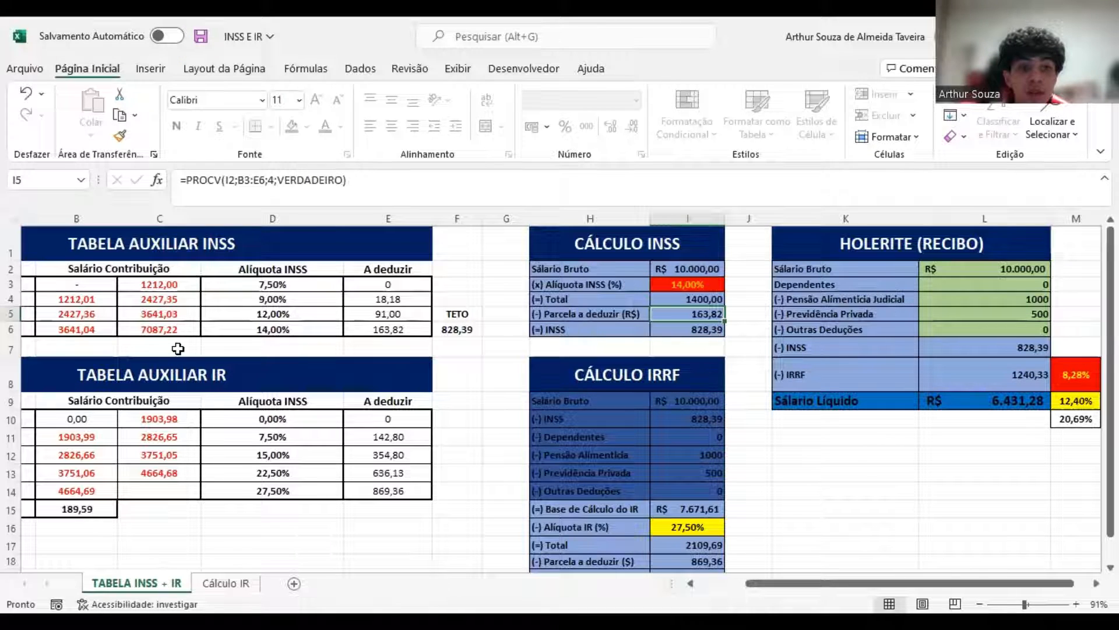
click(460, 329)
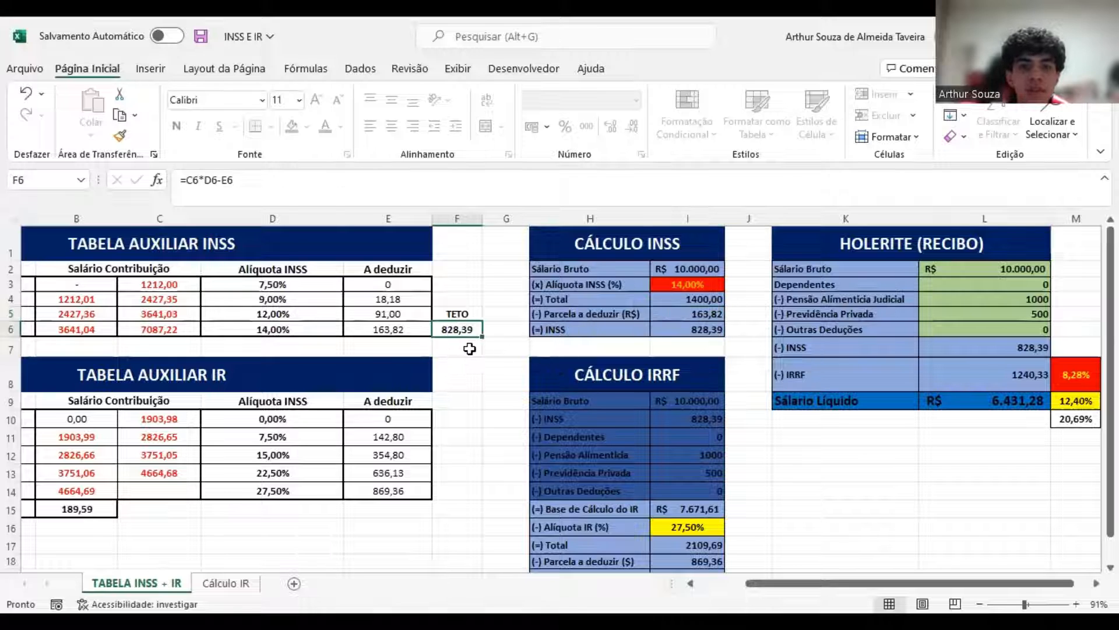
click(675, 330)
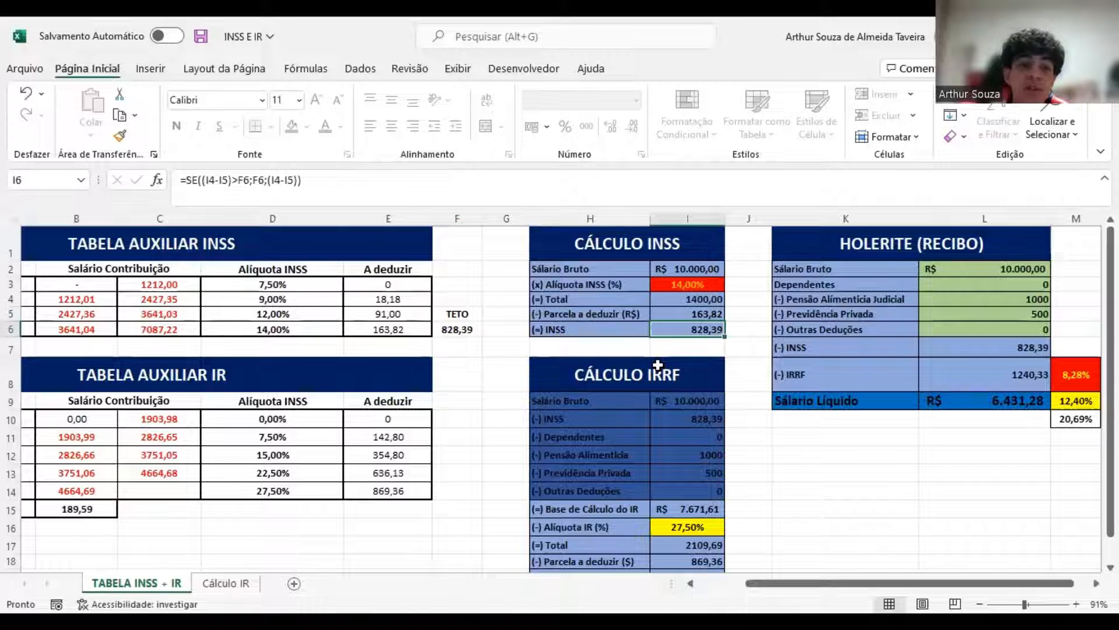
Step: Check how the IRRF calculation takes the gross salary, alimony, private pension and other deductions from the Holerite
scroll(727, 360, down, 2)
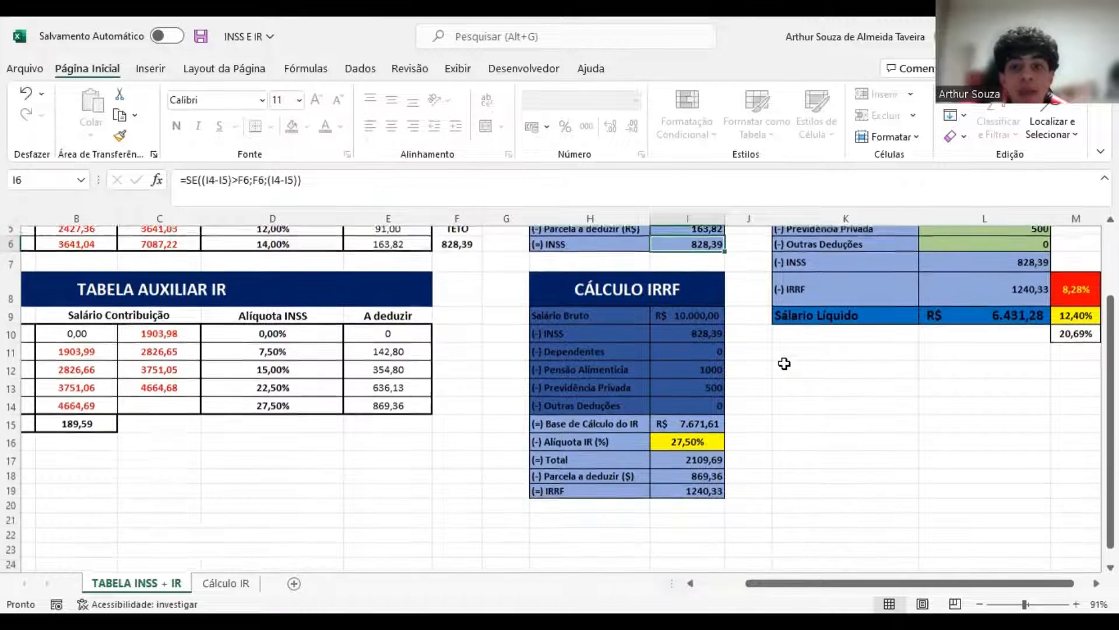
scroll(697, 336, up, 1)
scroll(698, 335, up, 1)
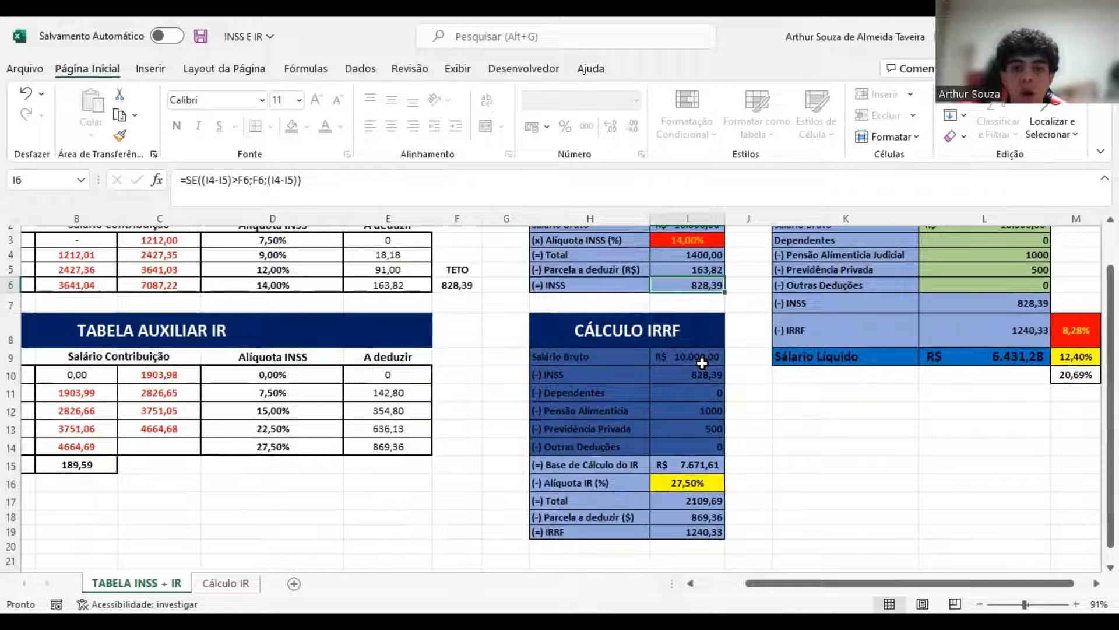
click(703, 364)
scroll(717, 396, up, 2)
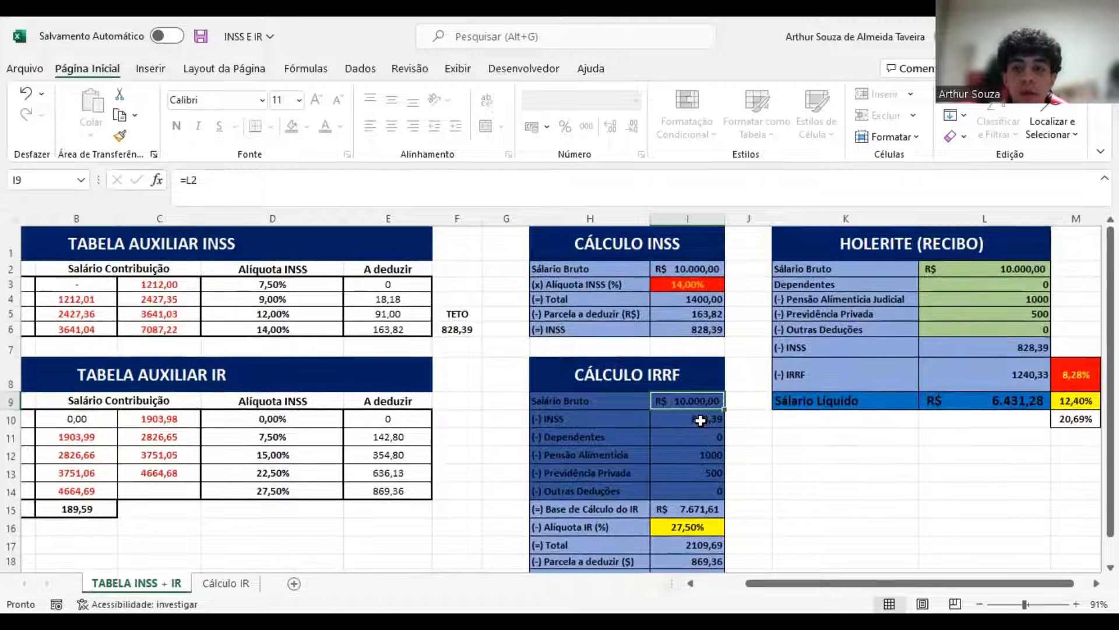
scroll(707, 408, down, 2)
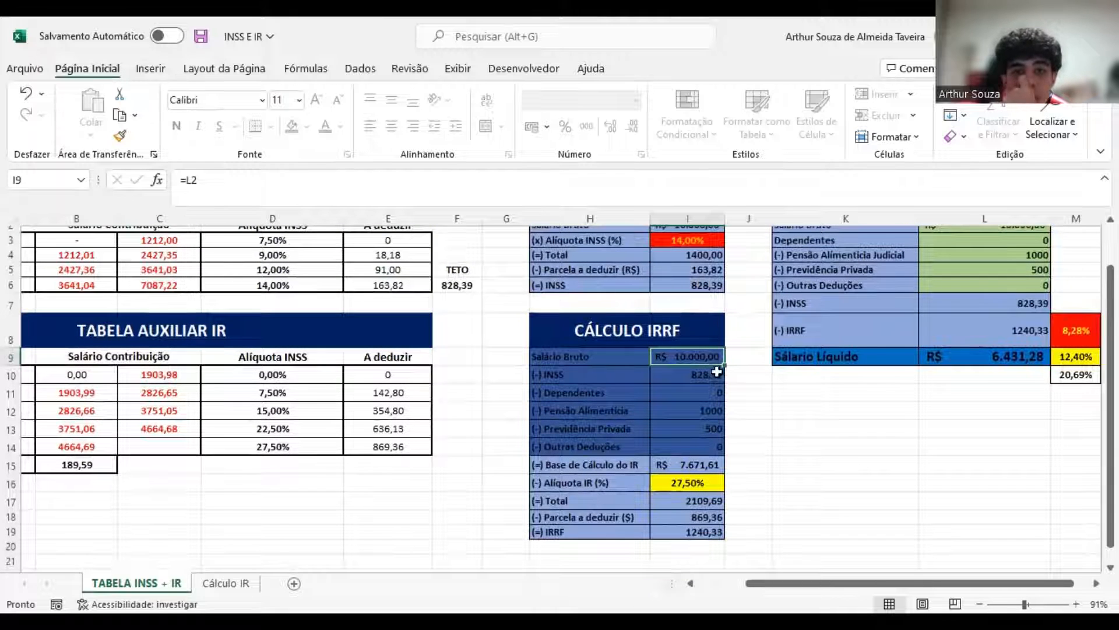
click(702, 417)
click(707, 429)
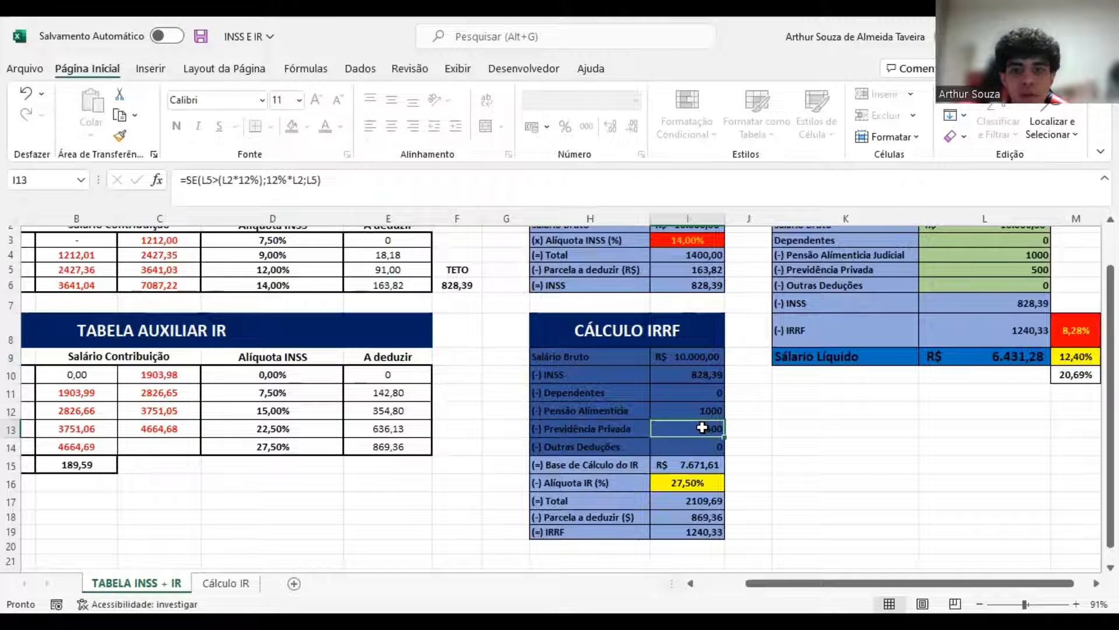
click(702, 441)
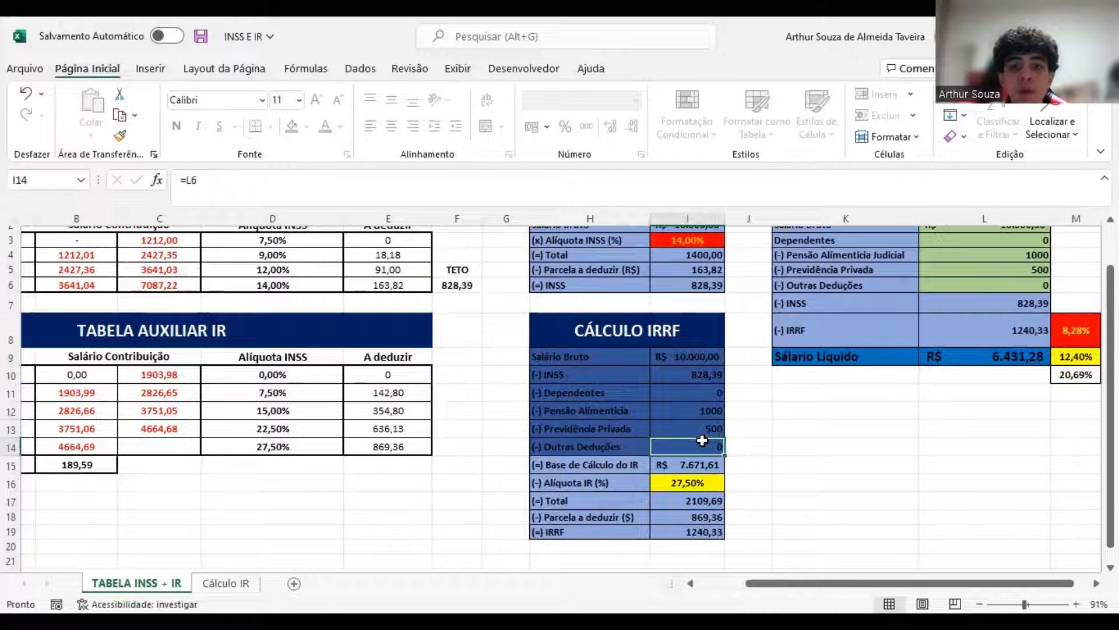
Step: Examine the IRRF calculation's formulas for the IR base, total, deductible portion and final IRRF
click(688, 465)
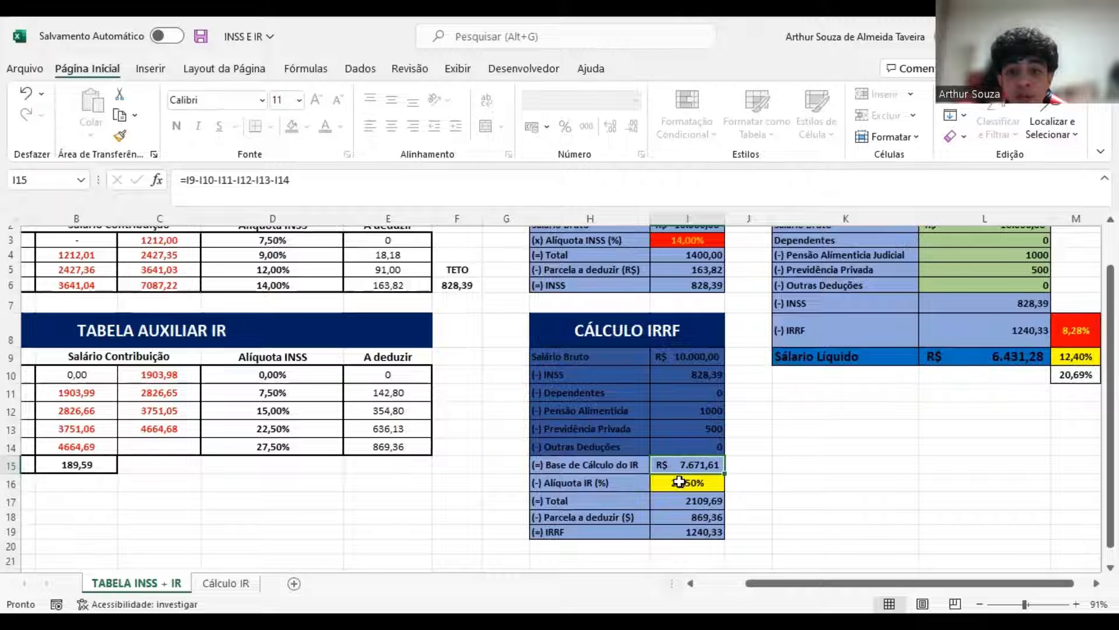
click(699, 500)
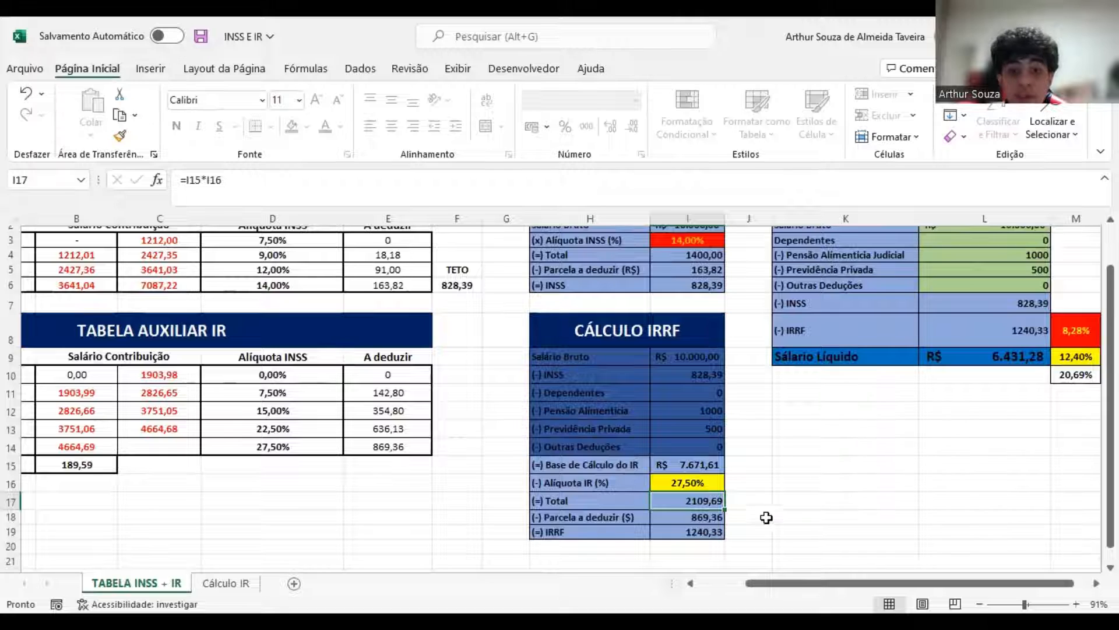
click(713, 520)
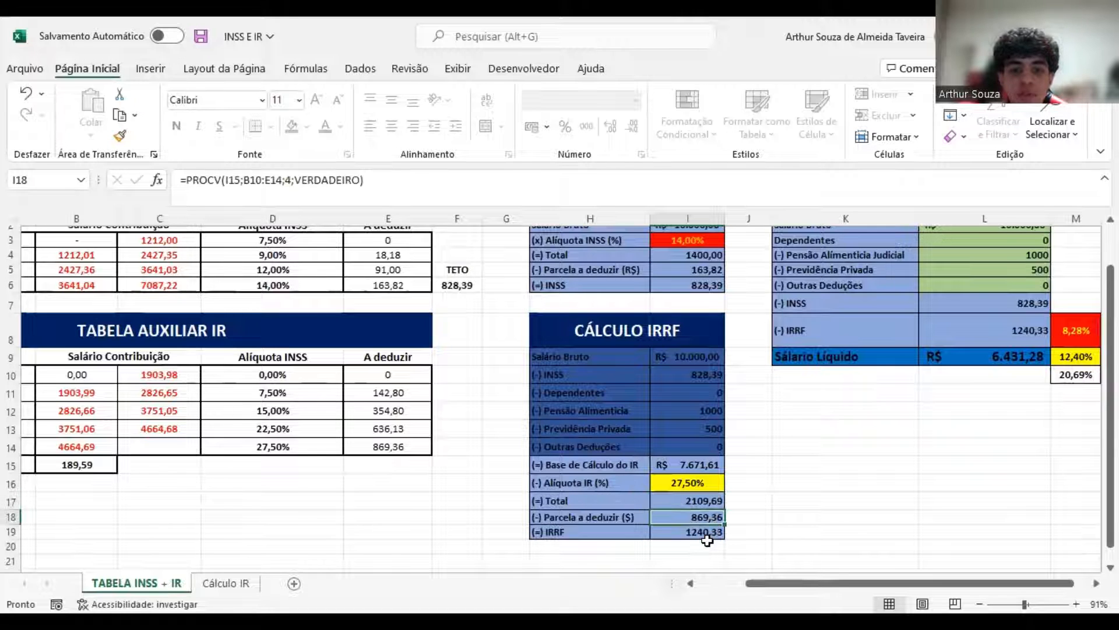
click(710, 532)
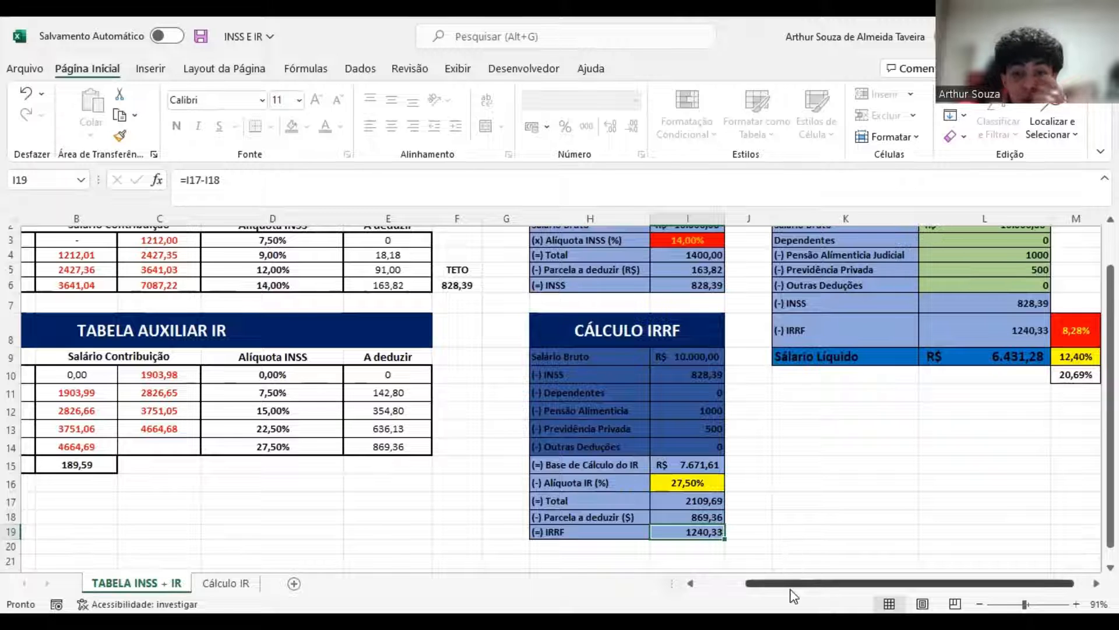
scroll(805, 551, up, 1)
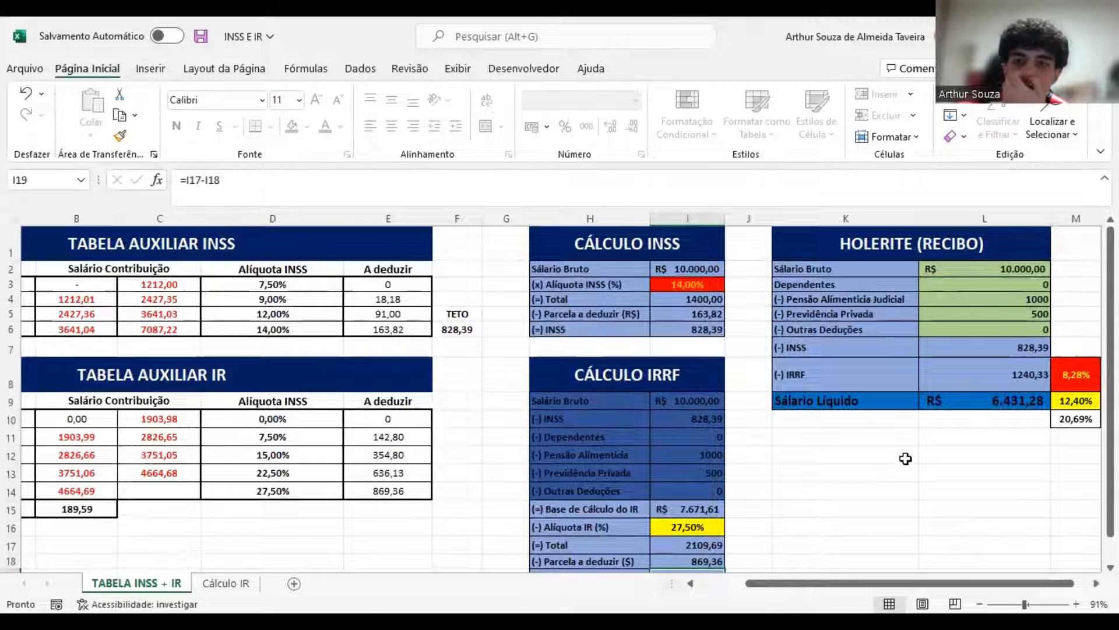
Step: Review the Holerite's gross salary, judicial alimony, private pension, INSS and IRRF entries
click(1037, 269)
click(1038, 298)
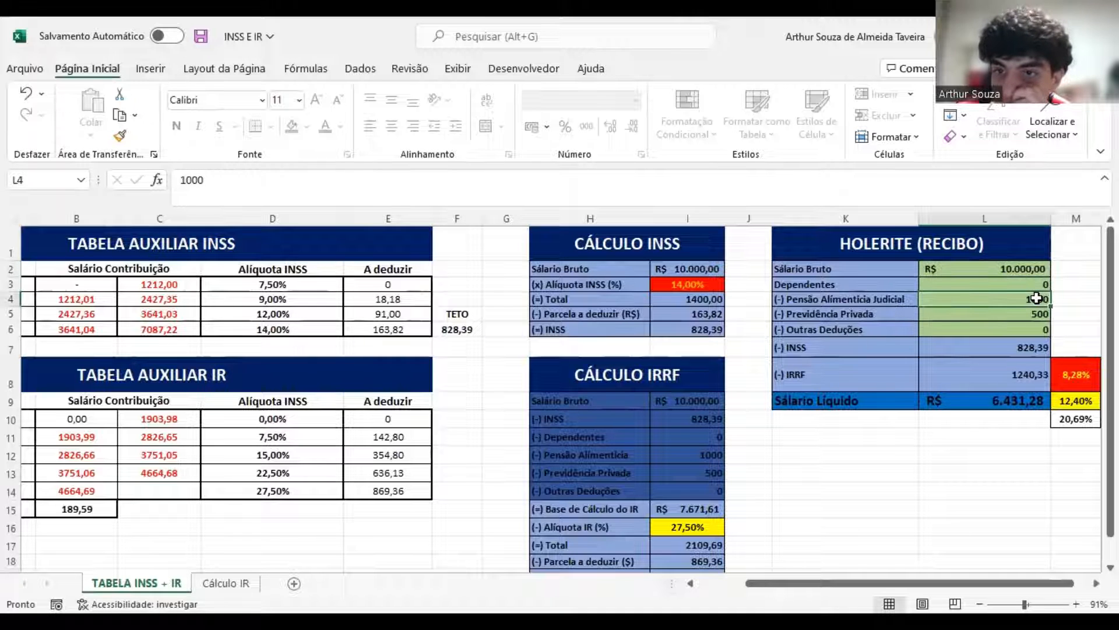
click(1034, 313)
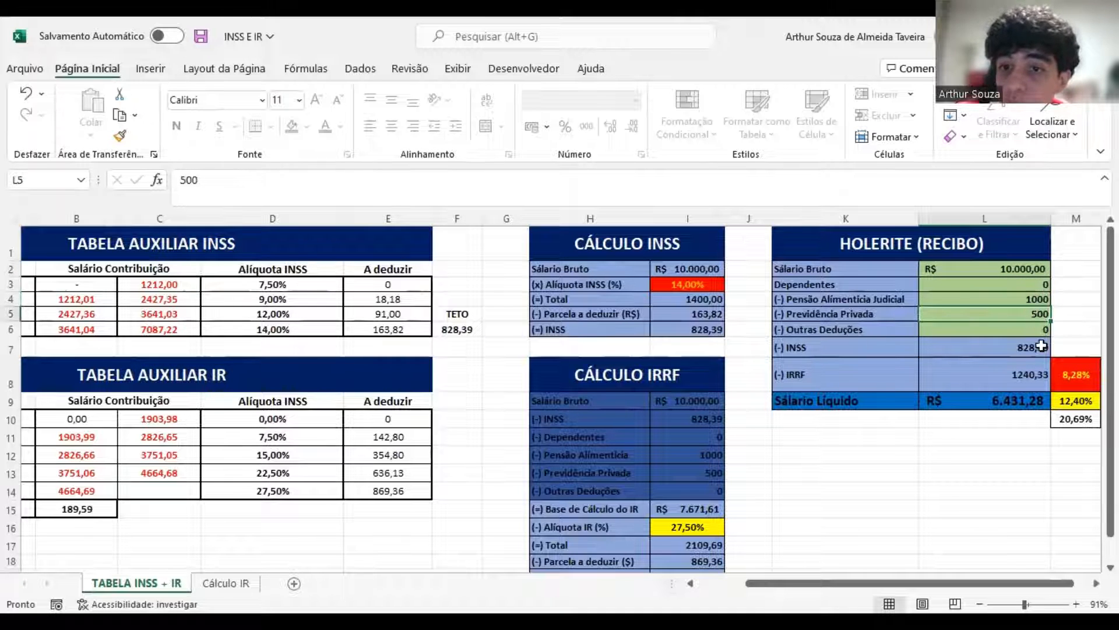
click(1041, 346)
click(1015, 370)
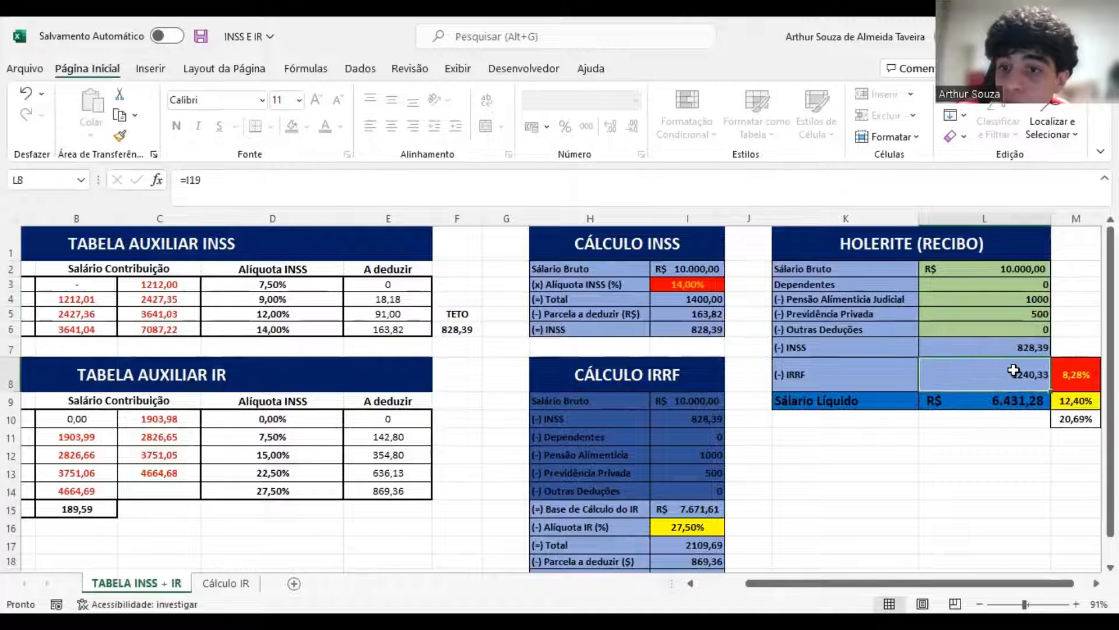
click(1011, 418)
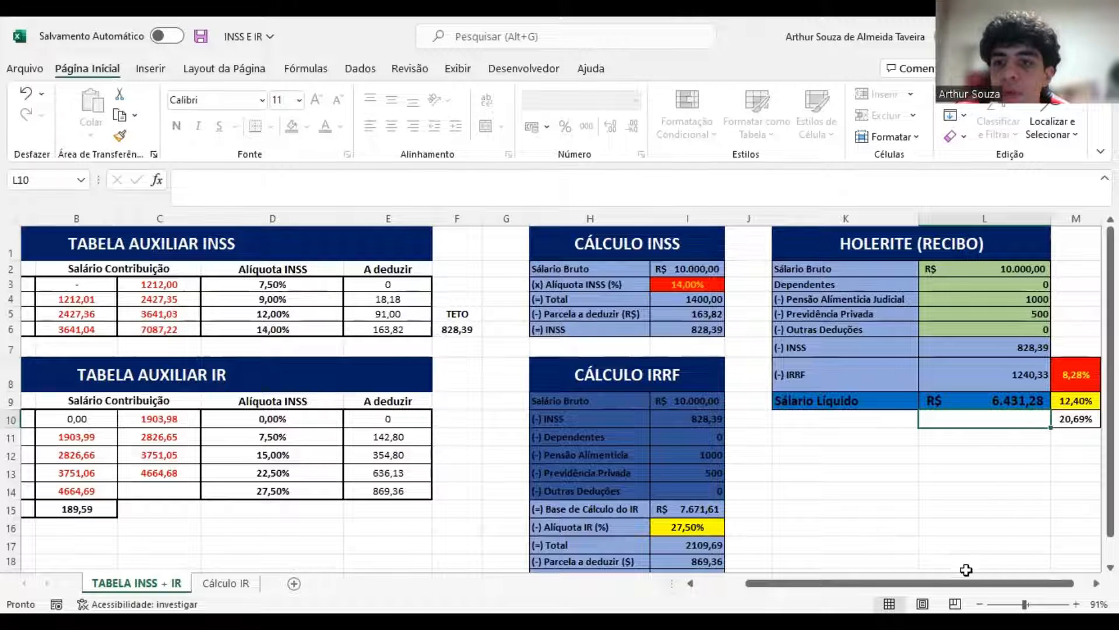
Step: Compare the effective INSS and IRRF percentage formulas beside the Holerite with the nominal INSS and IR rates, and check the combined percentage formula
scroll(1018, 415, right, 1)
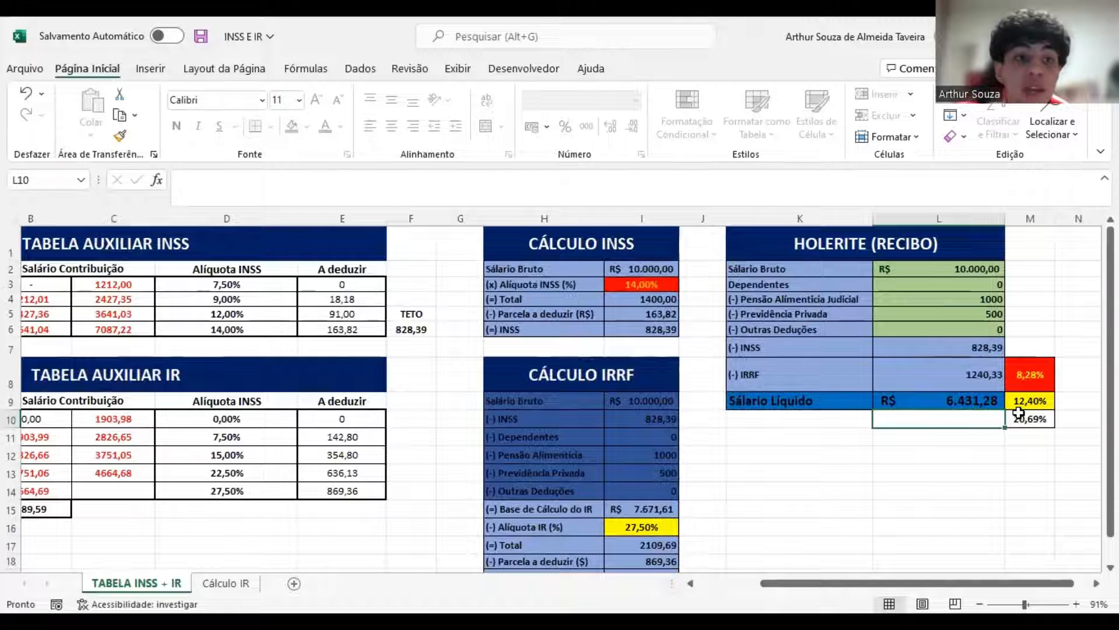
click(1029, 374)
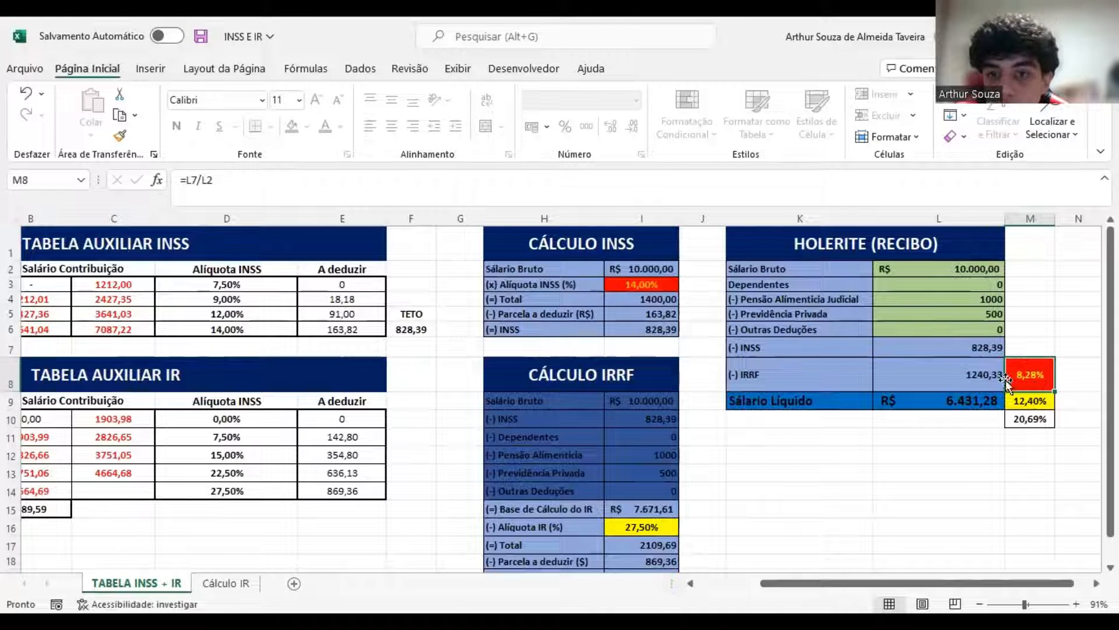
click(921, 347)
click(925, 269)
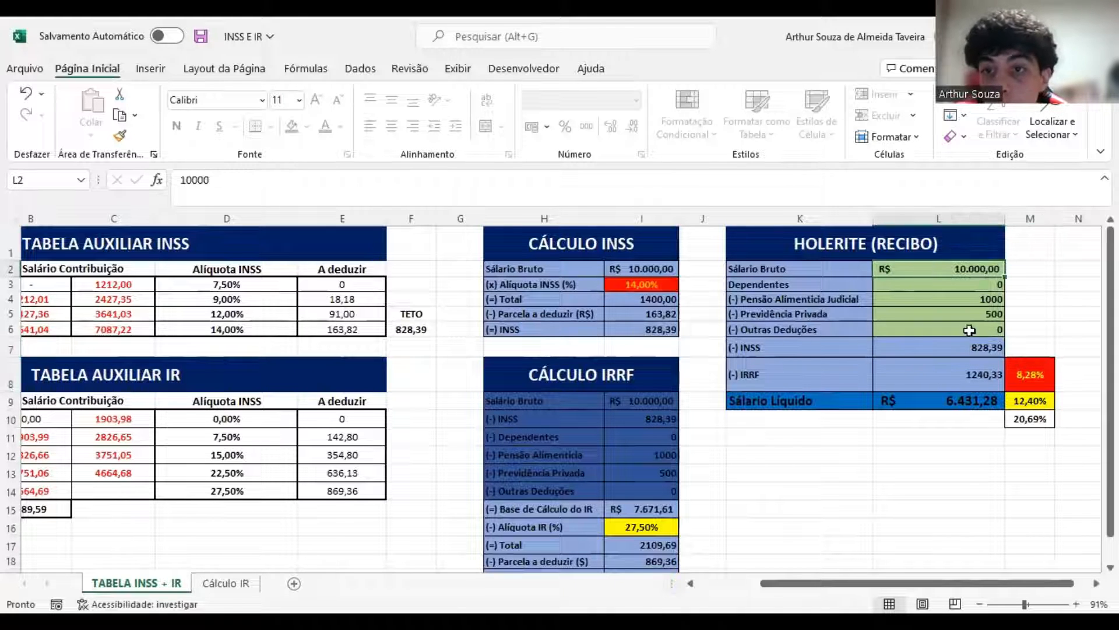
click(647, 284)
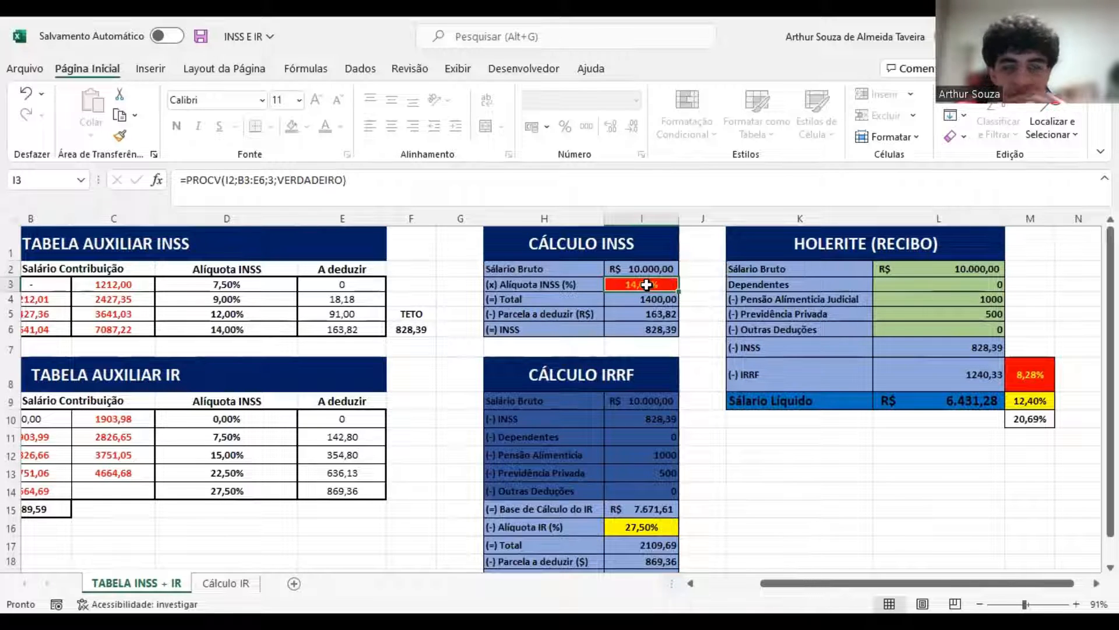
click(1046, 373)
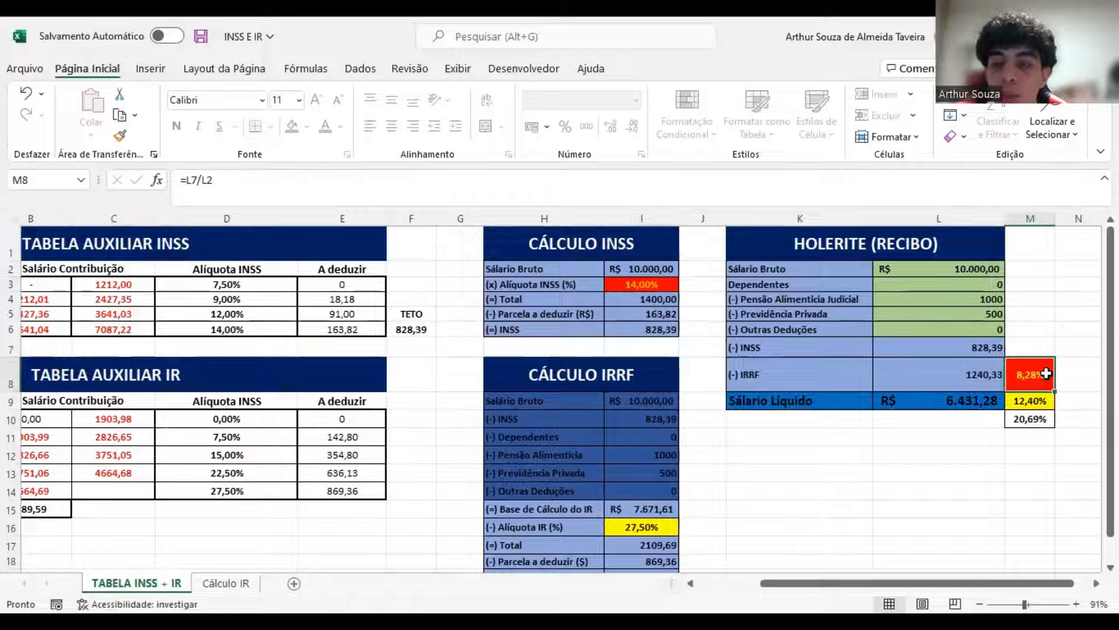
click(641, 527)
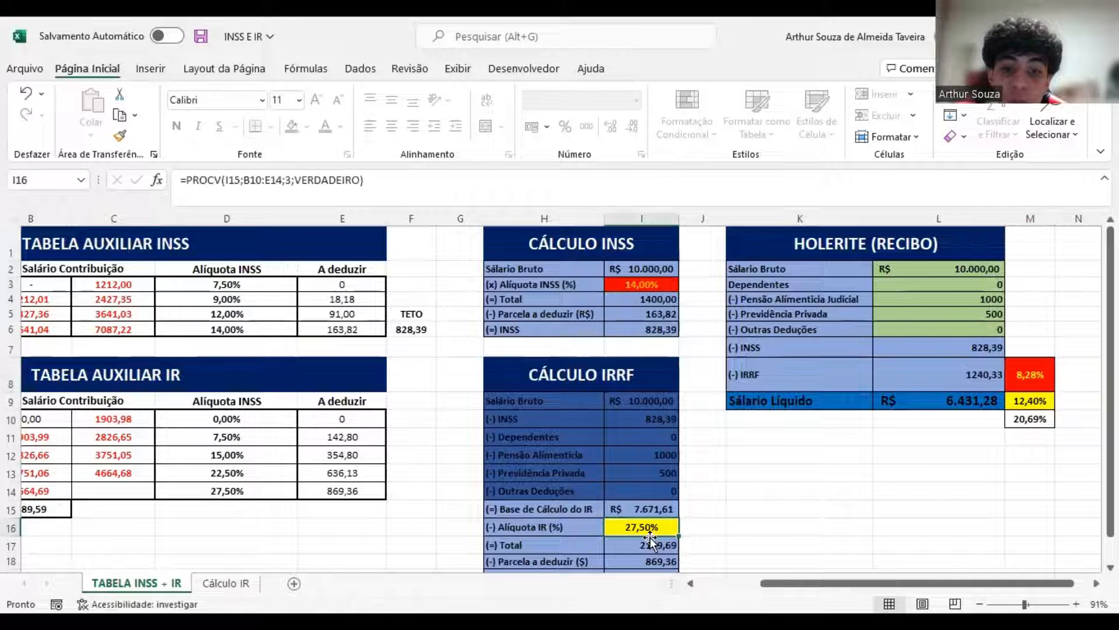
click(1010, 401)
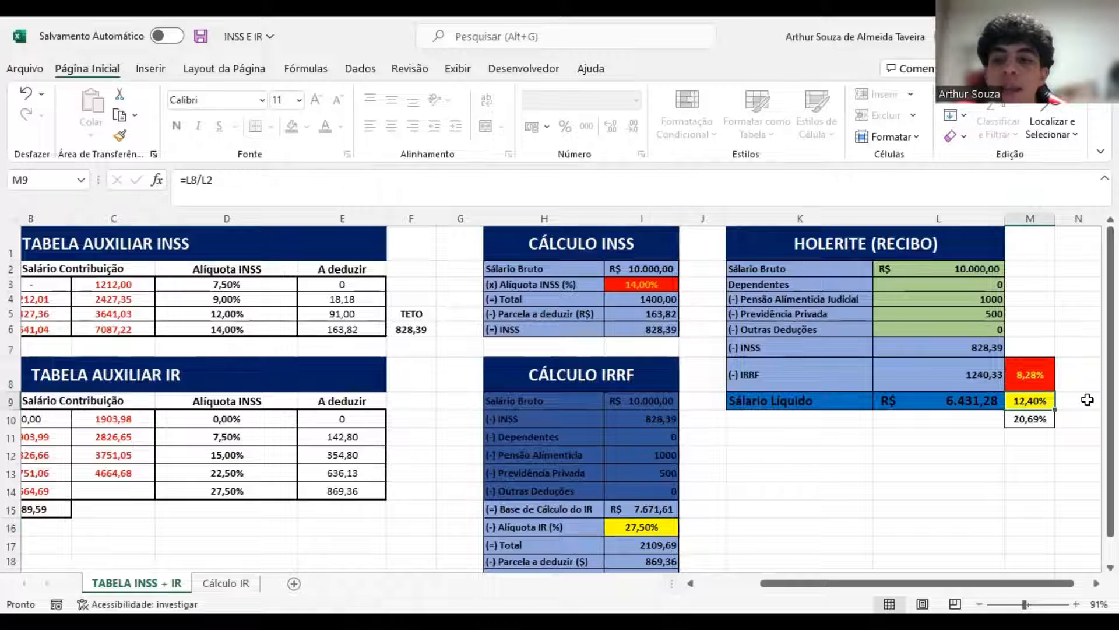
click(1038, 418)
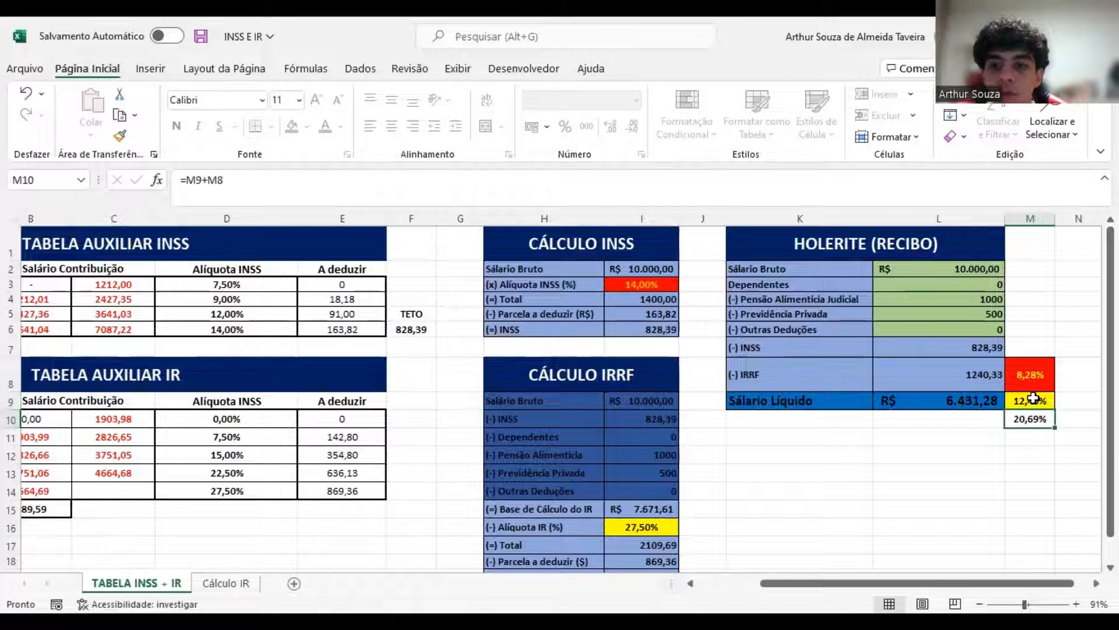